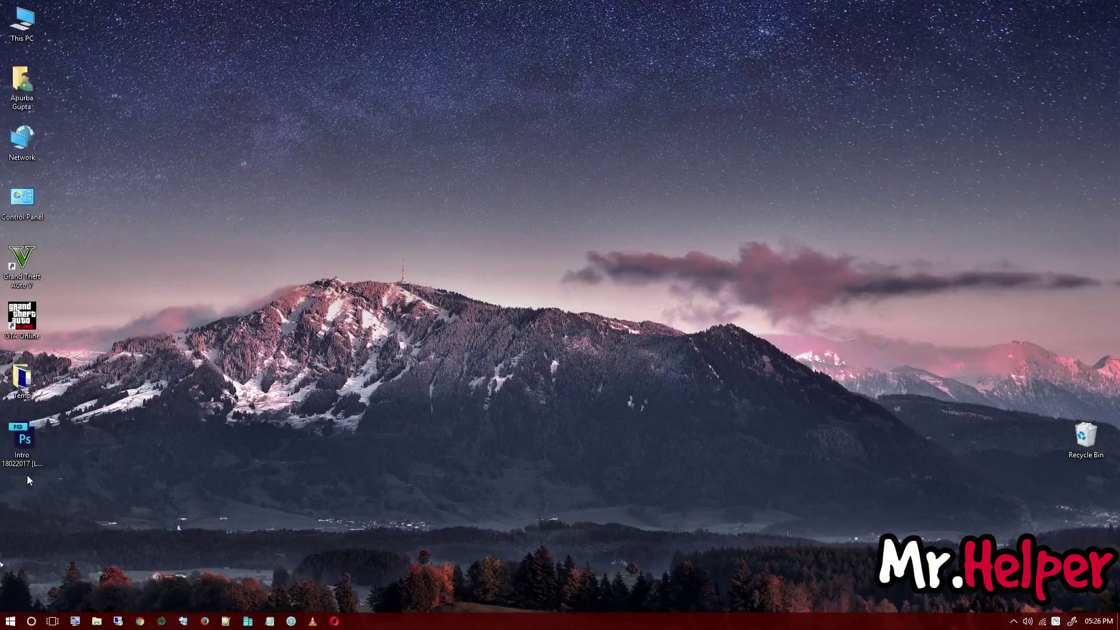
Open the Intro PSD in Photoshop and dismiss the scratch disks are full error
double_click(18, 455)
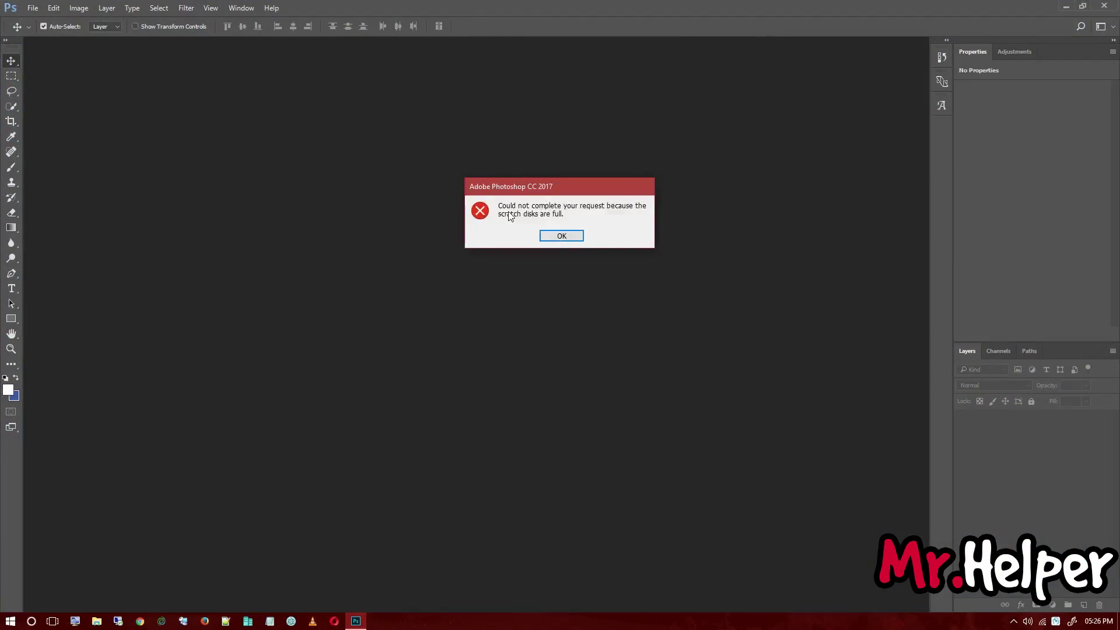
left_click(562, 235)
left_click(53, 8)
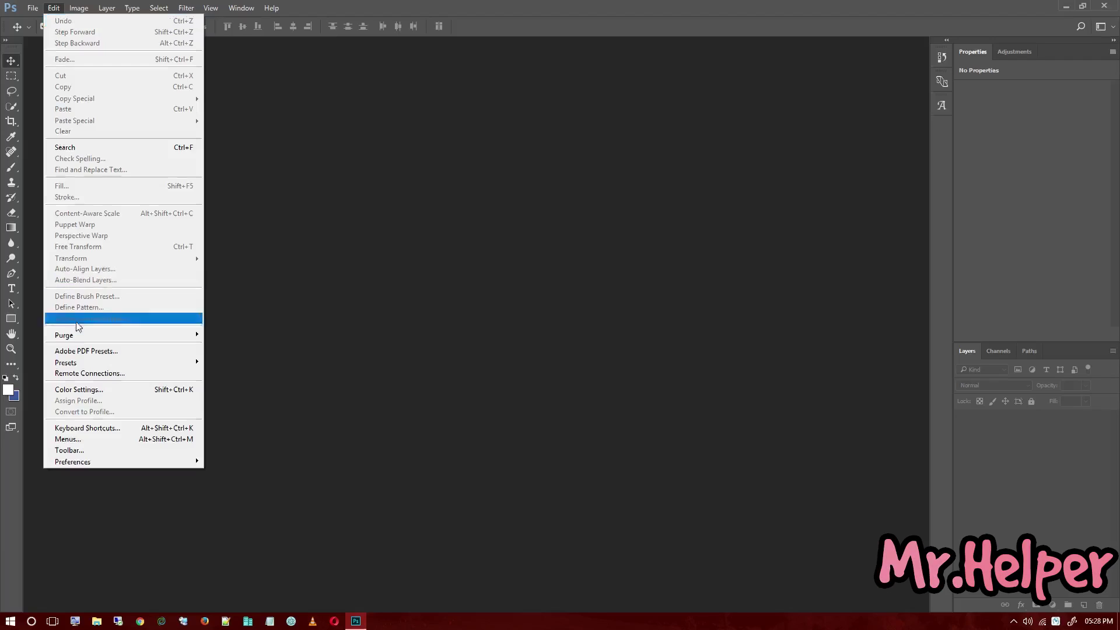
Review Photoshop preferences from General through Interface, Workspace and Tools to Scratch Disks
mouse_move(193, 463)
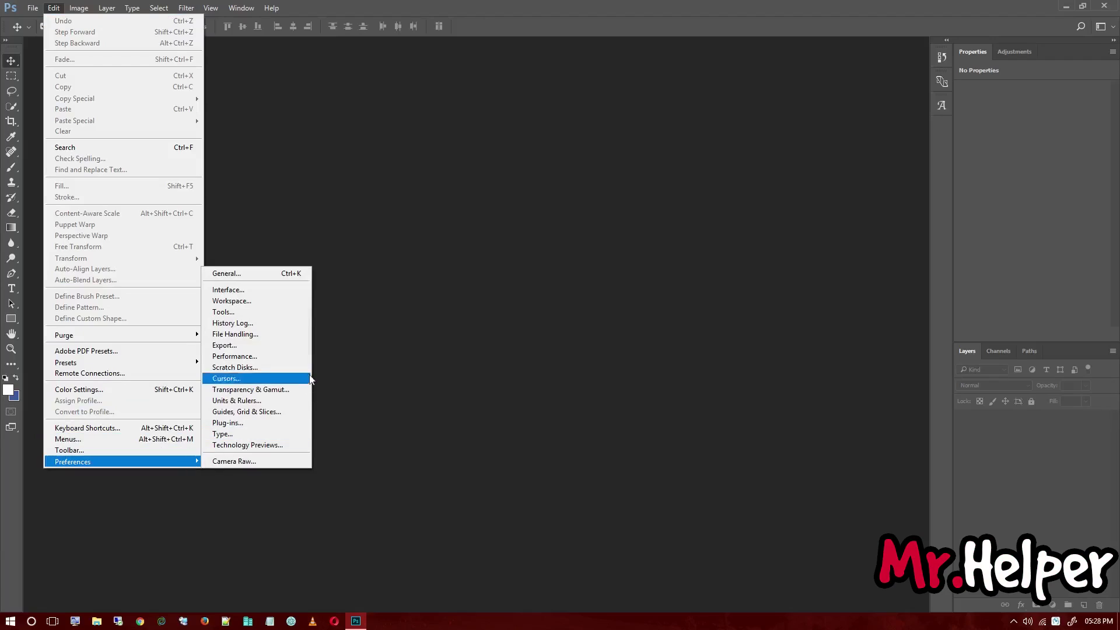
left_click(263, 273)
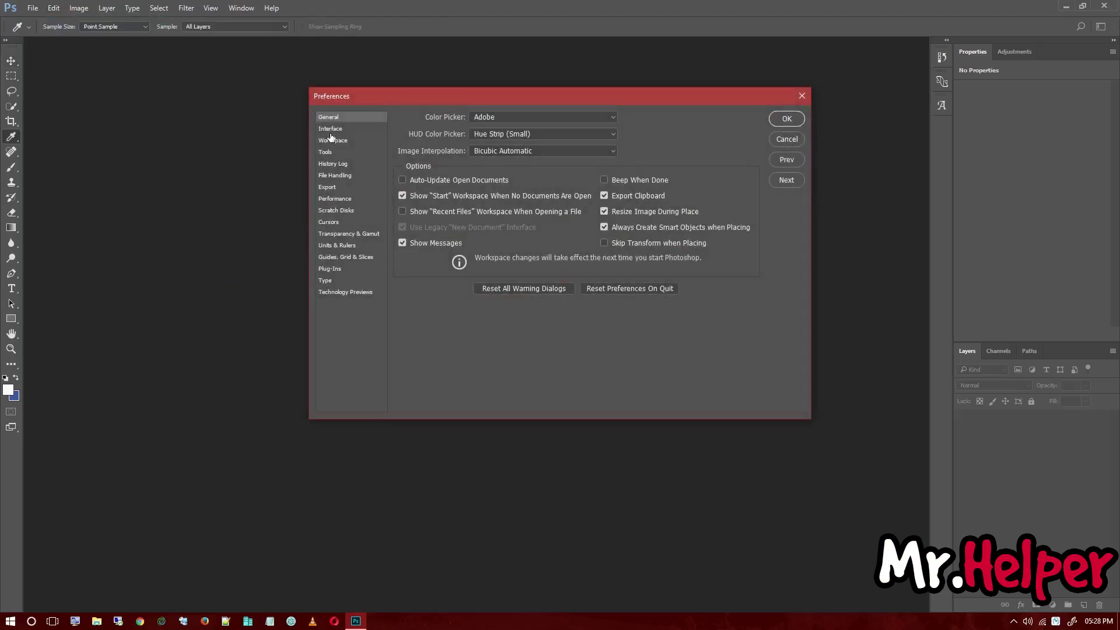
left_click(330, 128)
left_click(333, 140)
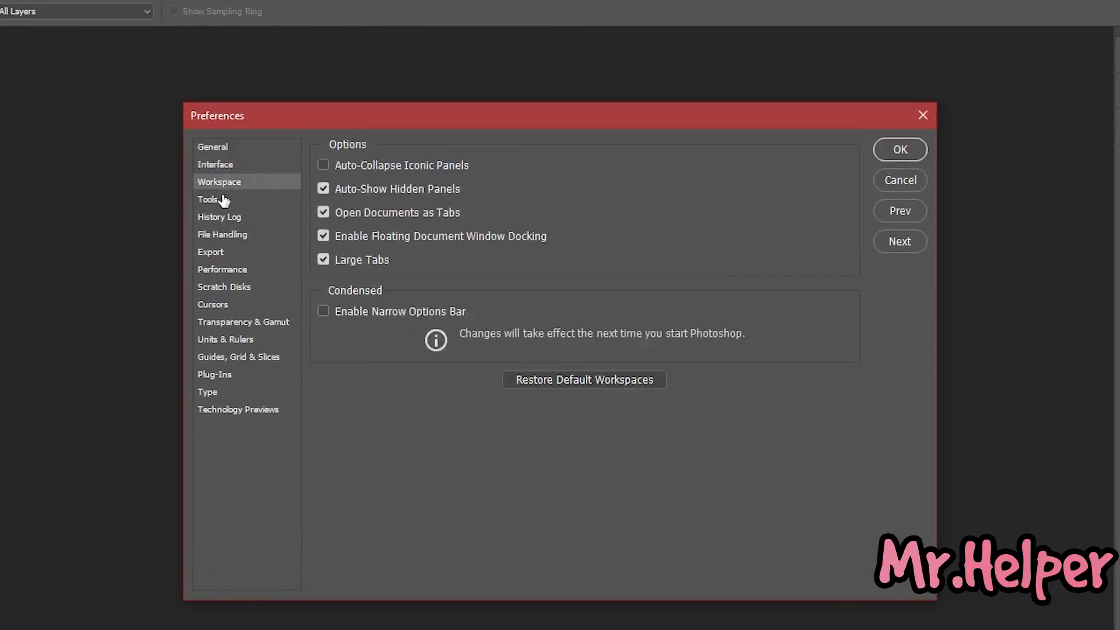
left_click(223, 200)
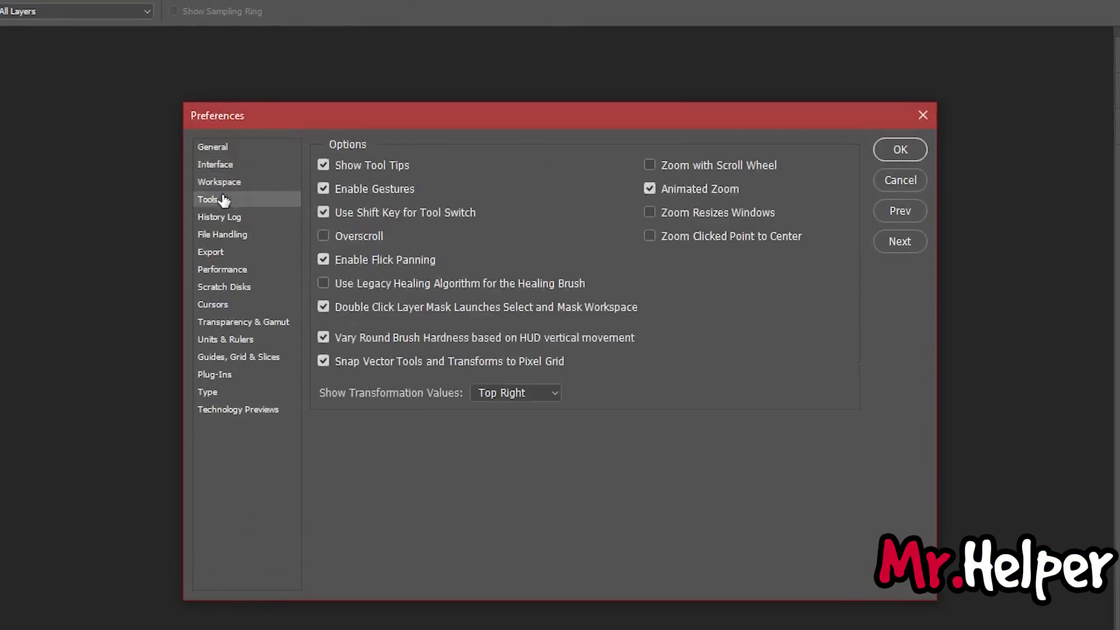
left_click(248, 291)
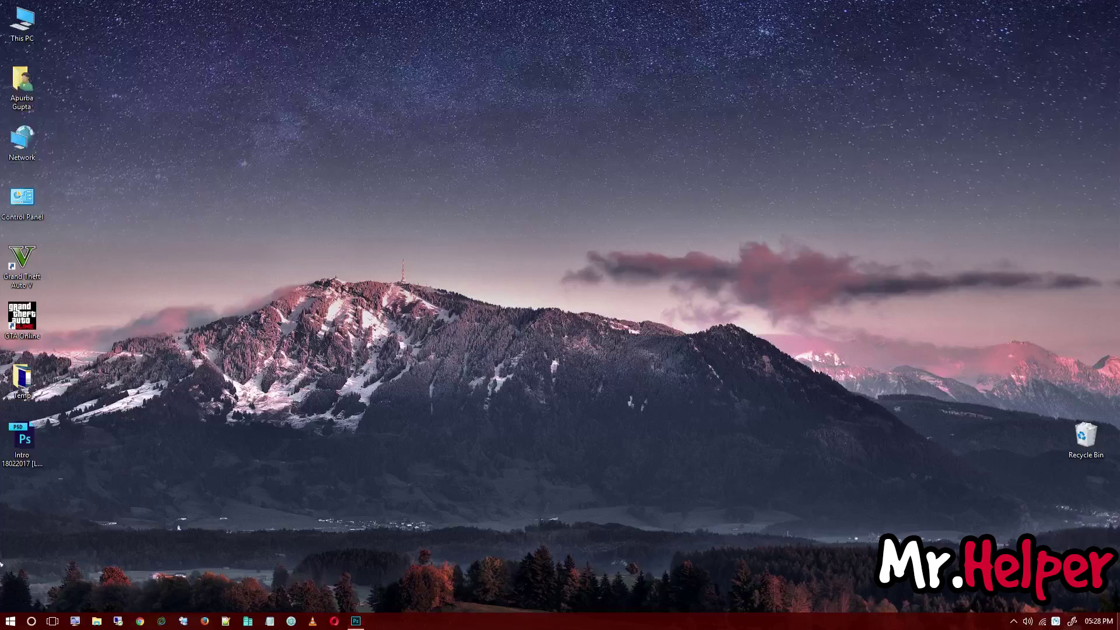
double_click(24, 21)
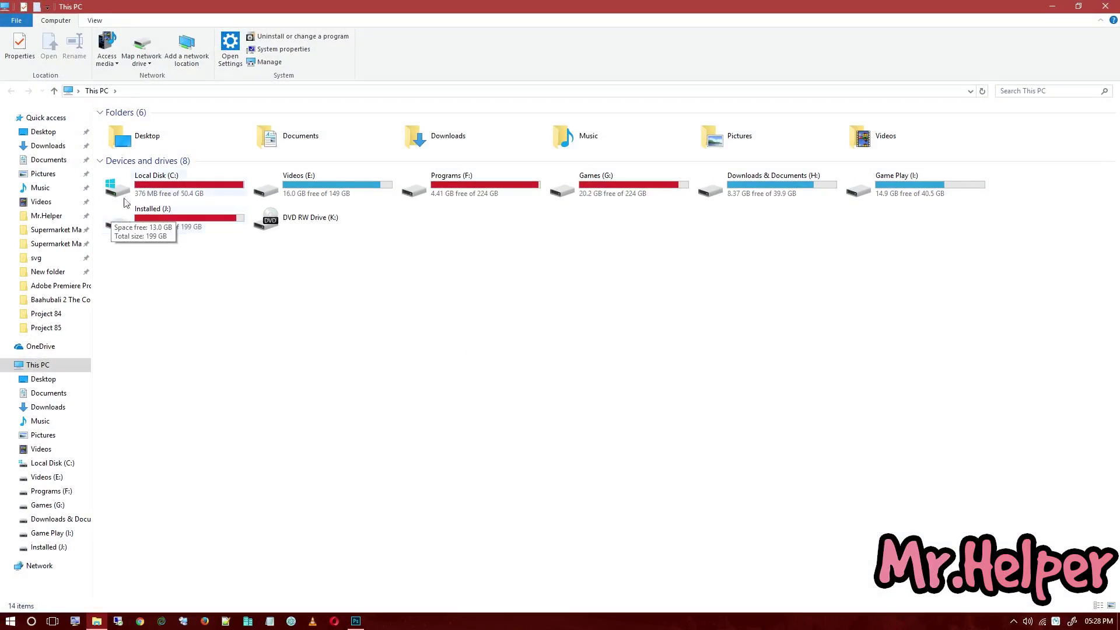
mouse_move(143, 191)
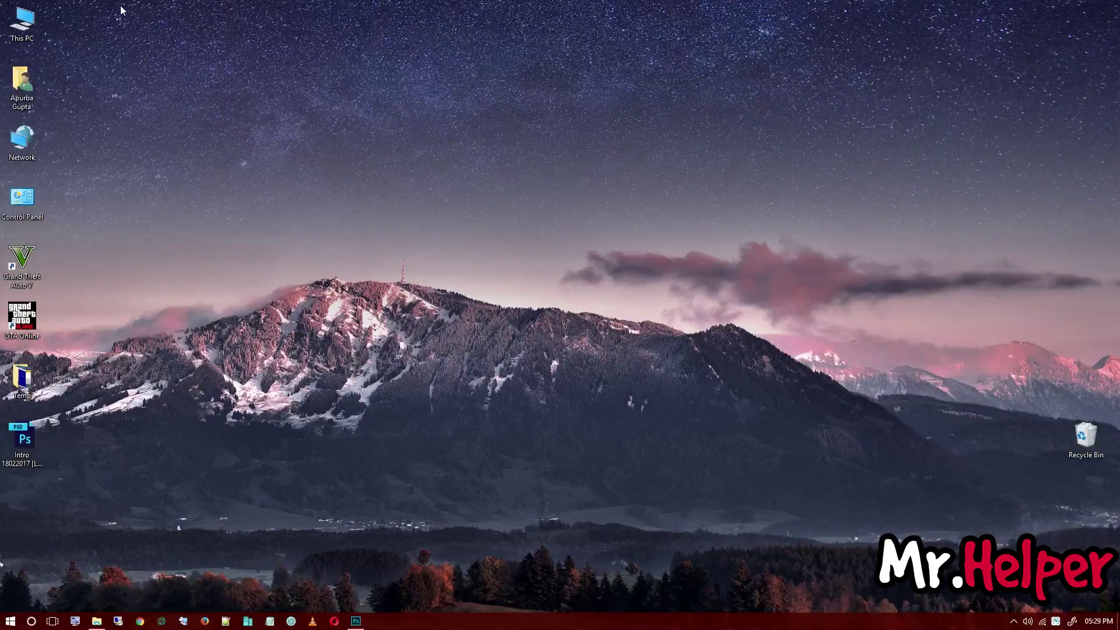
Open This PC and snap its window into the screen's top-right quarter
double_click(22, 23)
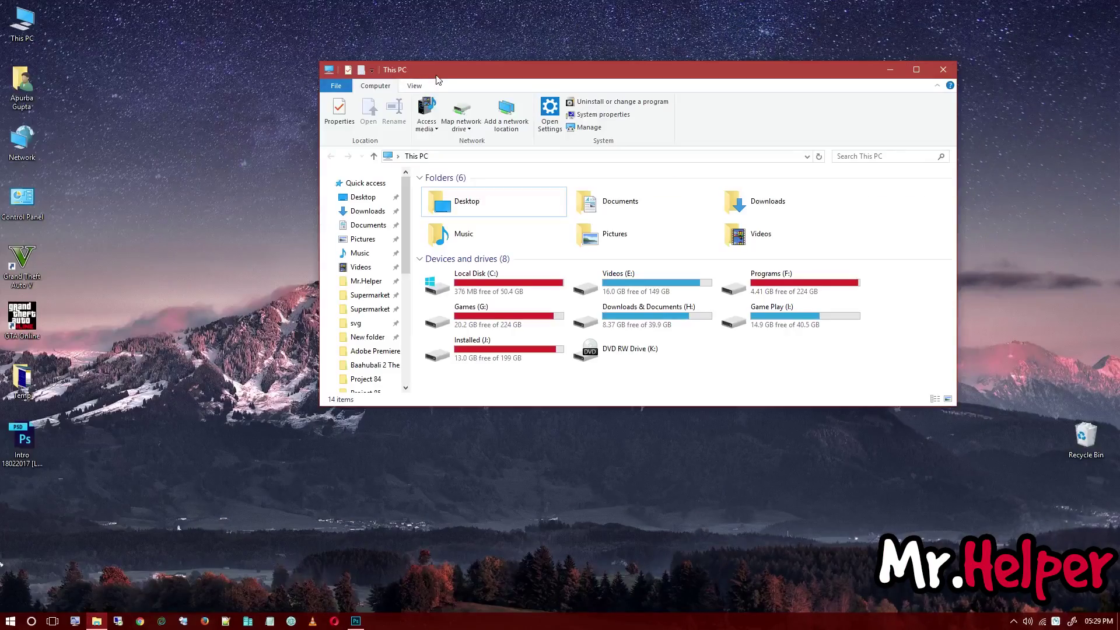
left_click_drag(440, 70, 1118, 2)
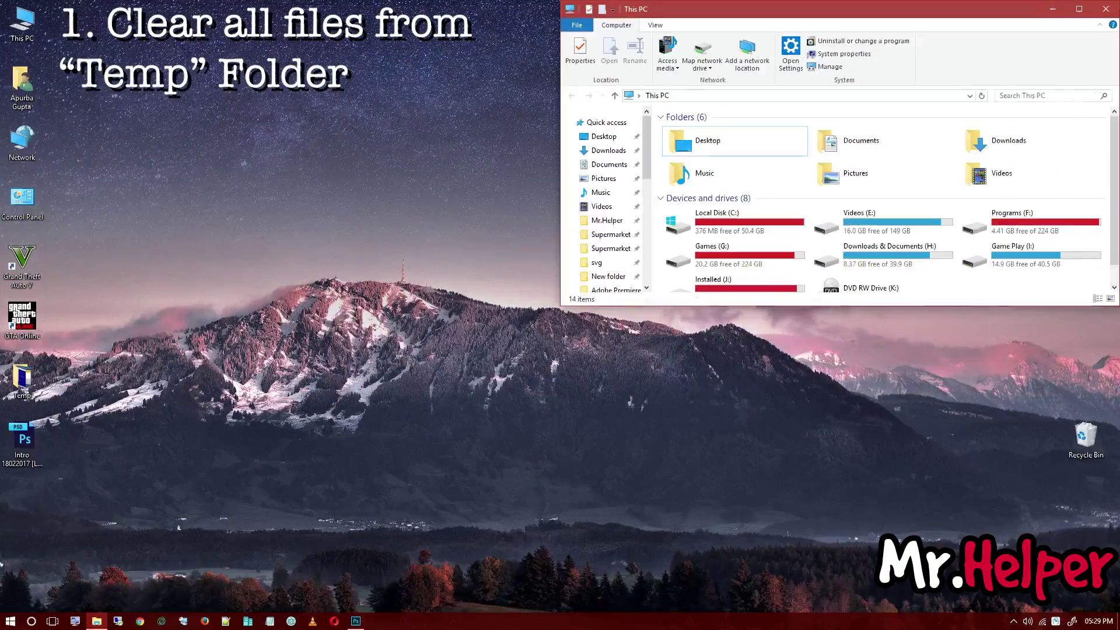
left_click(462, 398)
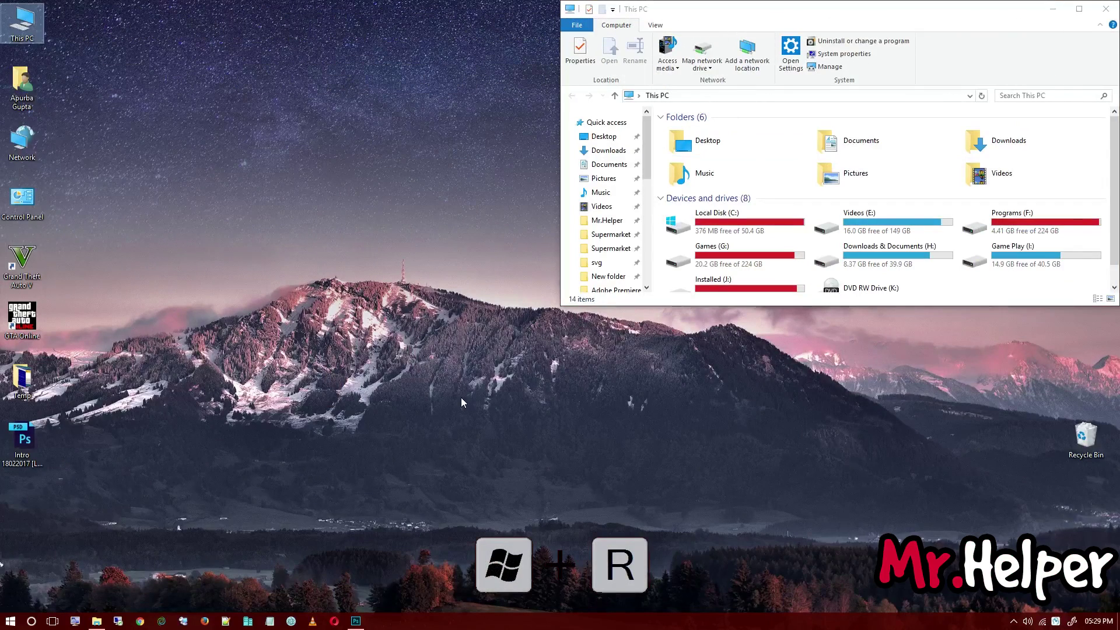
Launch the Run dialog from Start search and enter Temp as the location
key("super+r")
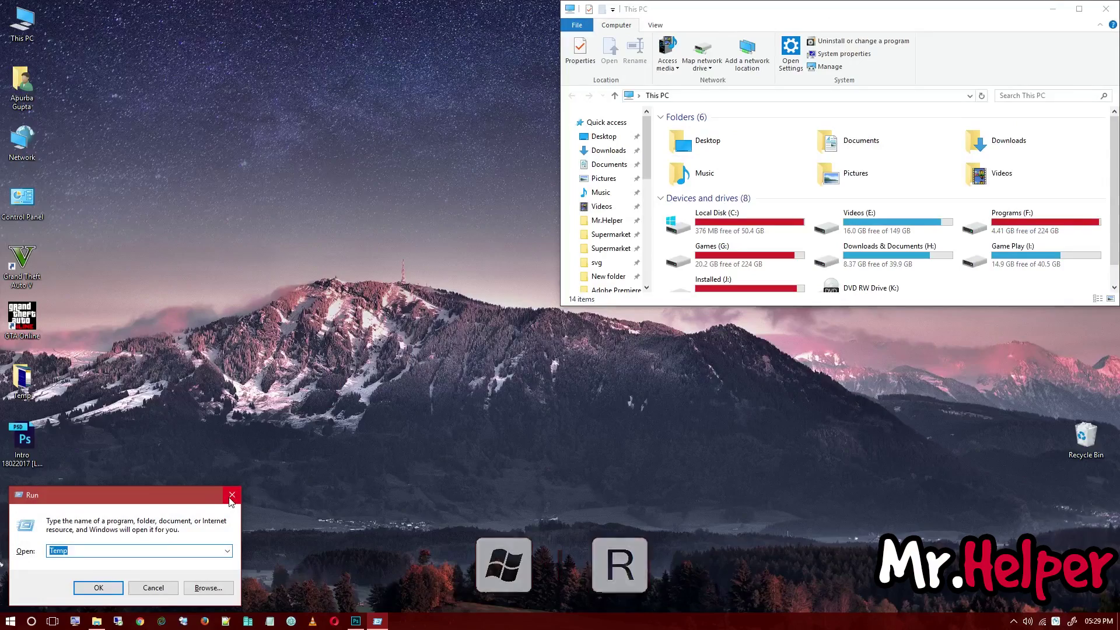
left_click(232, 496)
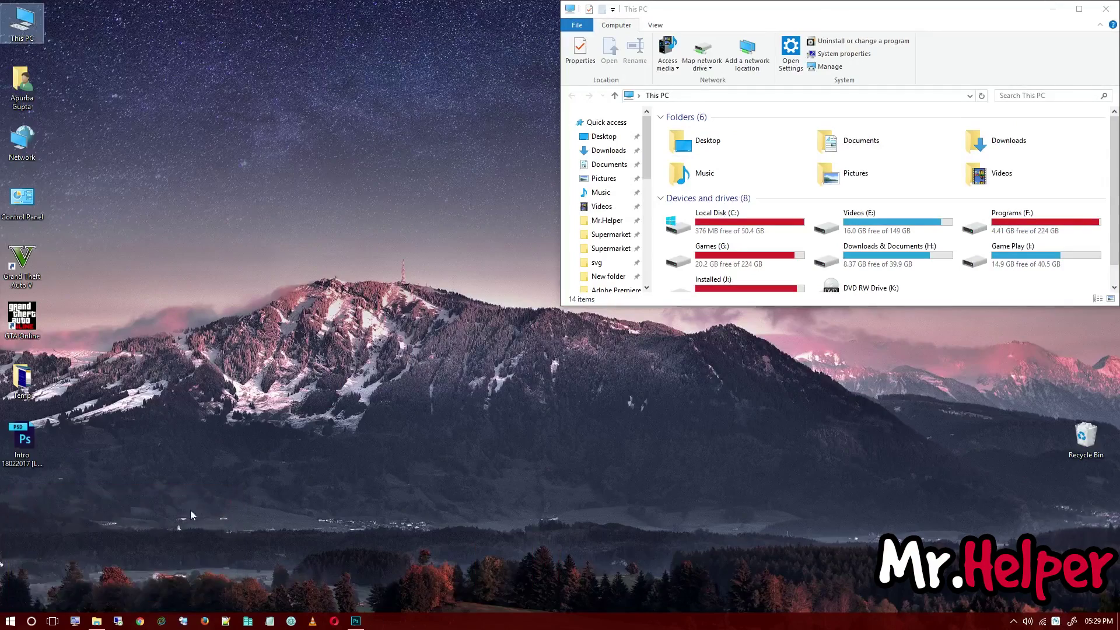
left_click(2, 620)
type("run")
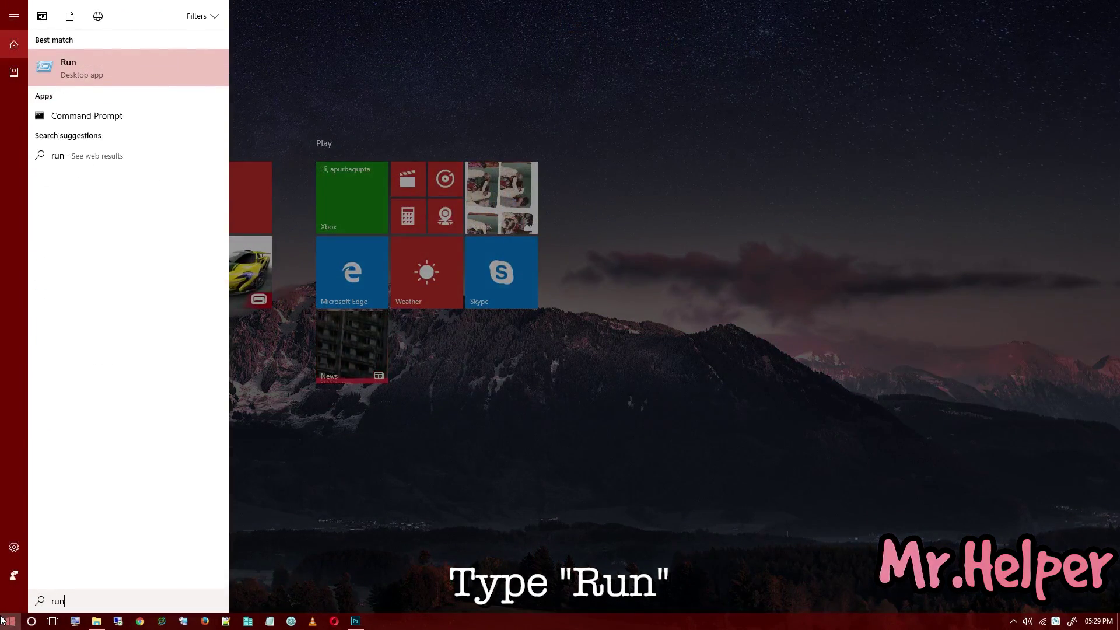
left_click(66, 71)
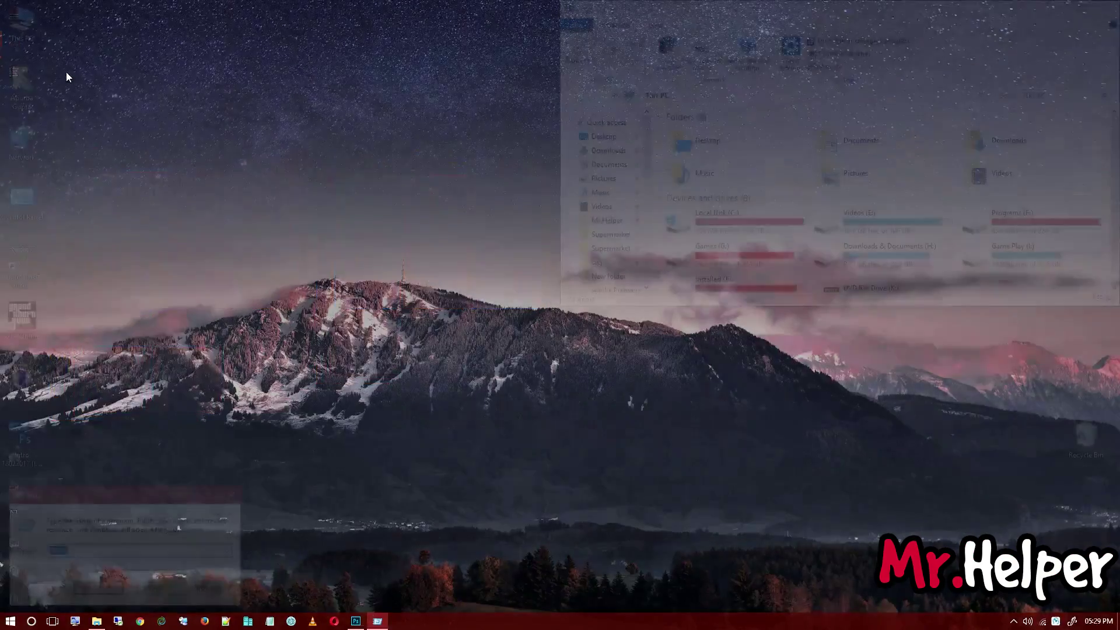
left_click(109, 549)
double_click(110, 549)
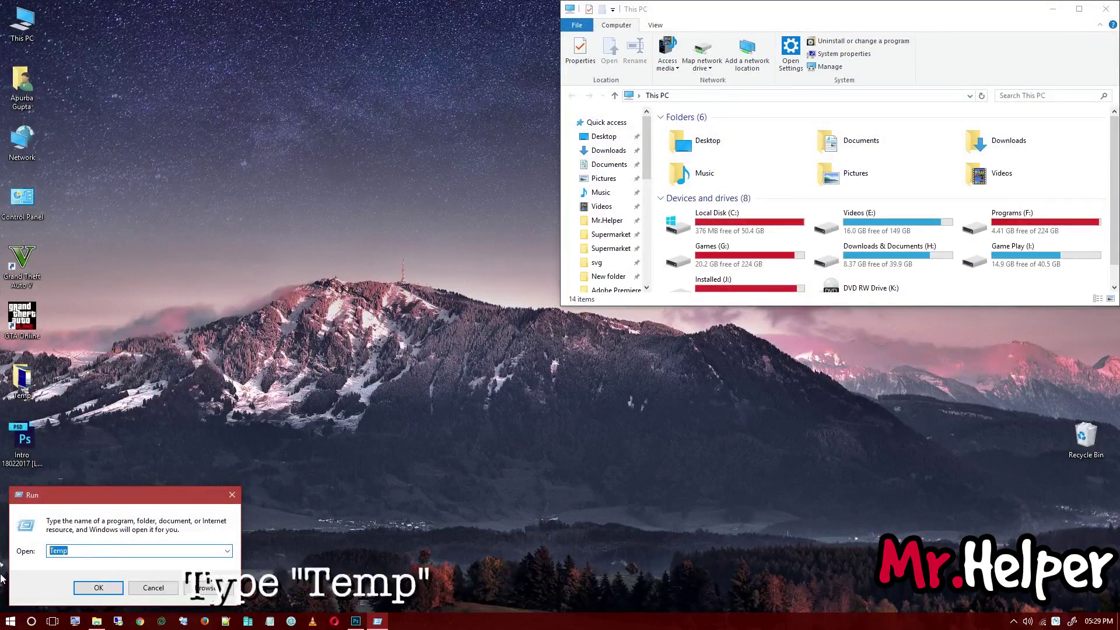
type("Temp")
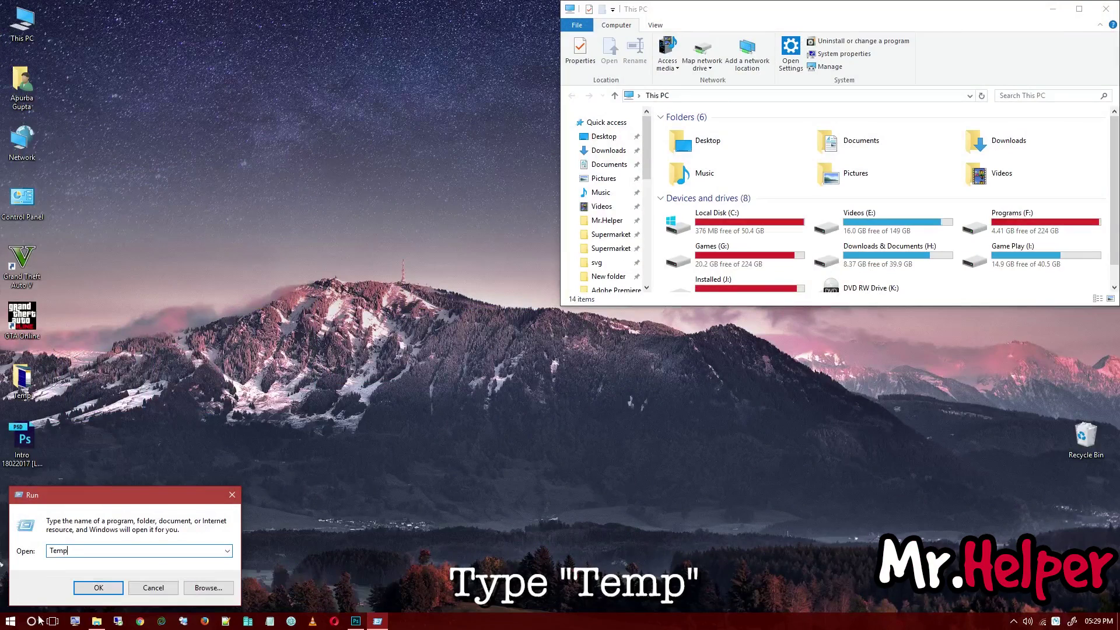
Open the C:\Windows\Temp folder and maximize its window
left_click(109, 589)
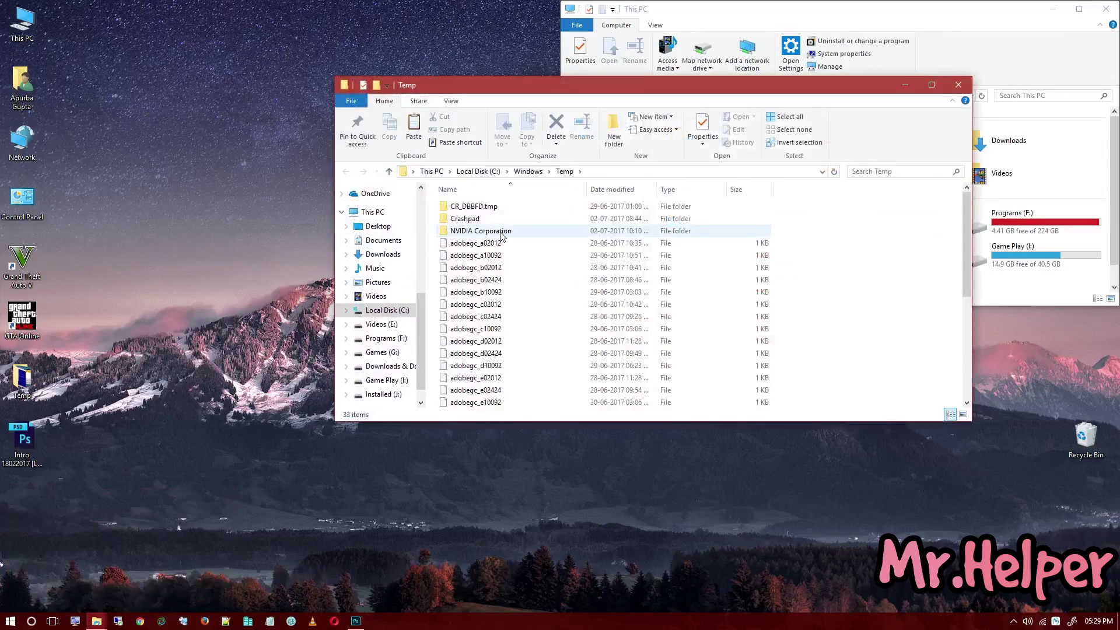
left_click(501, 232)
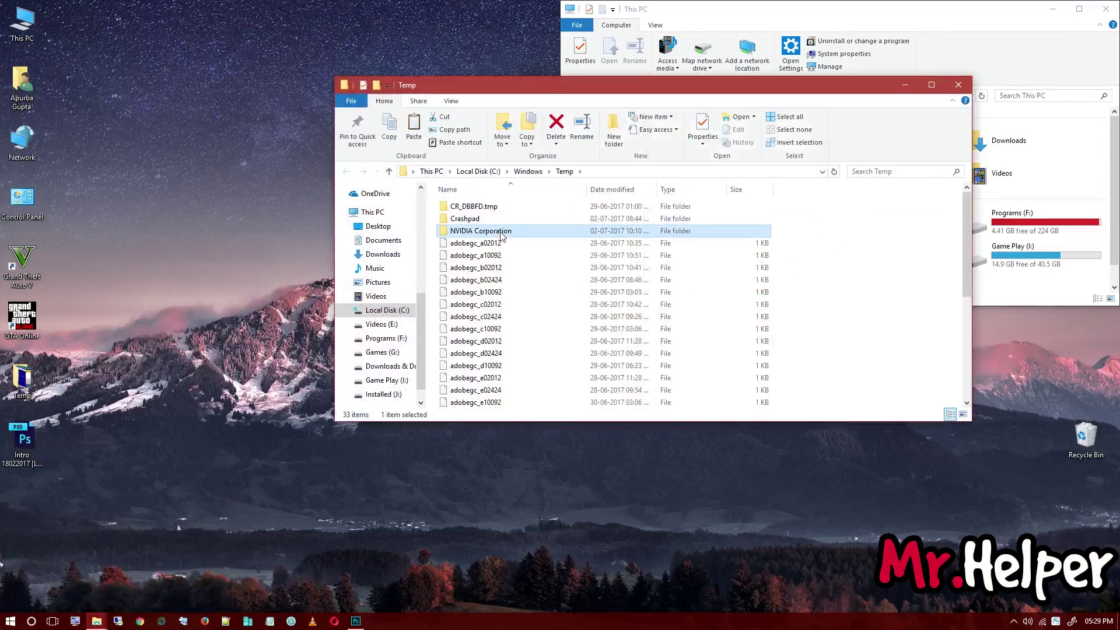
double_click(518, 89)
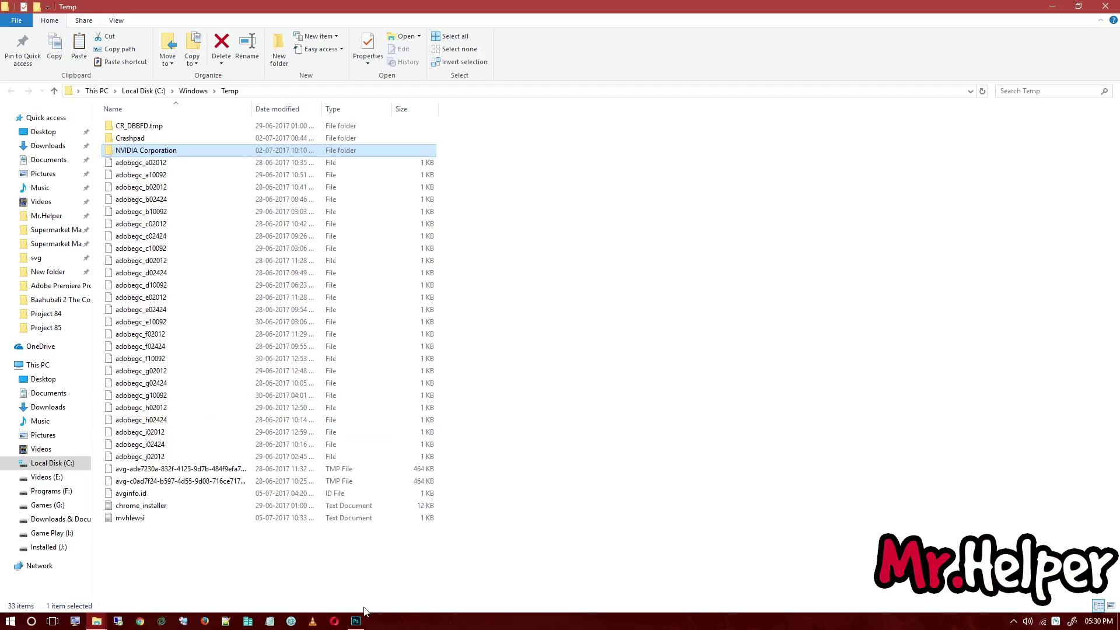
mouse_move(360, 626)
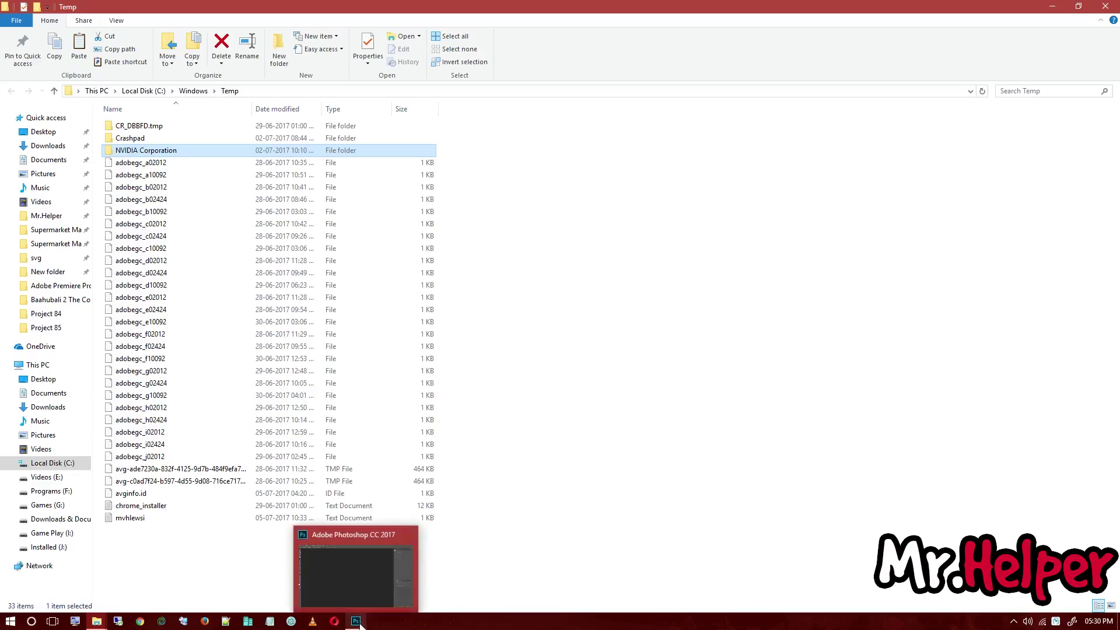
left_click(513, 471)
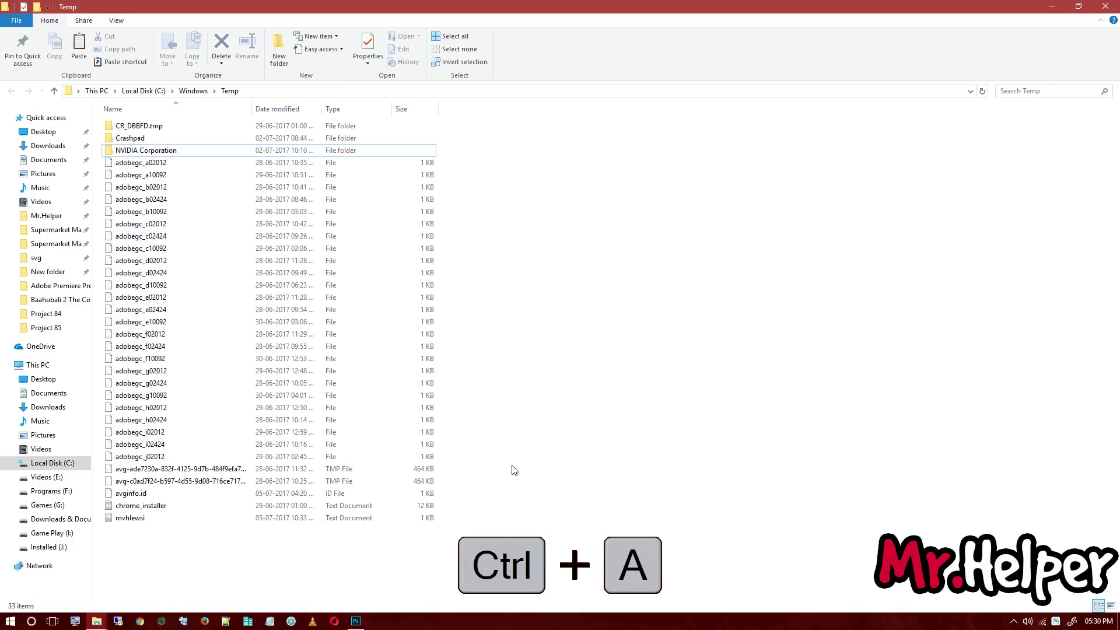
Permanently delete all 33 items in Temp with administrator permission, then close the folder
key("ctrl+a")
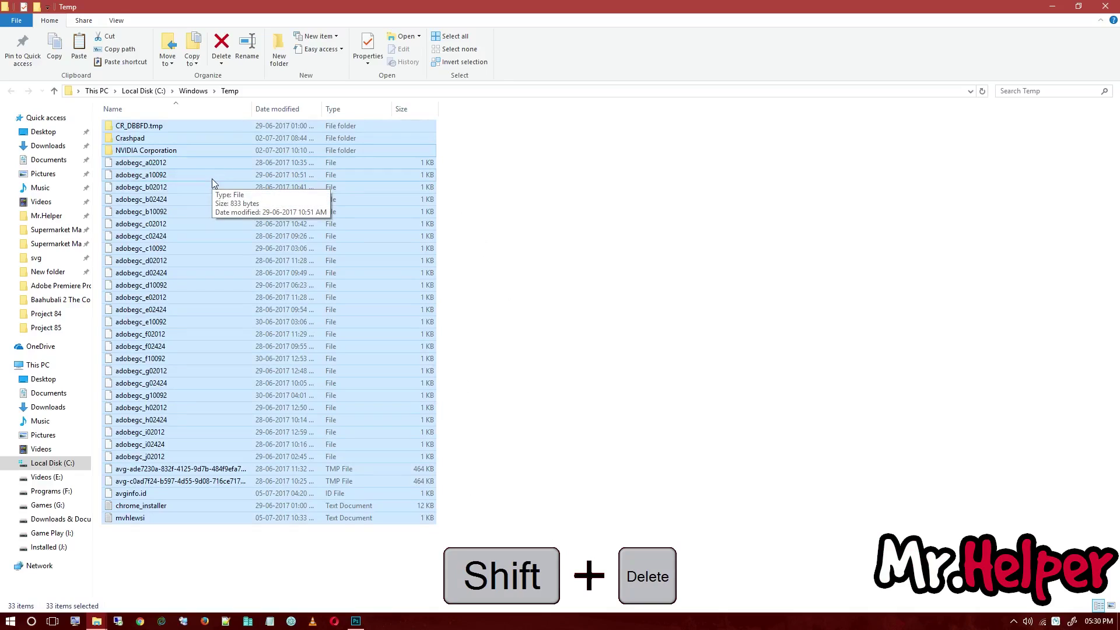
key("shift+Delete")
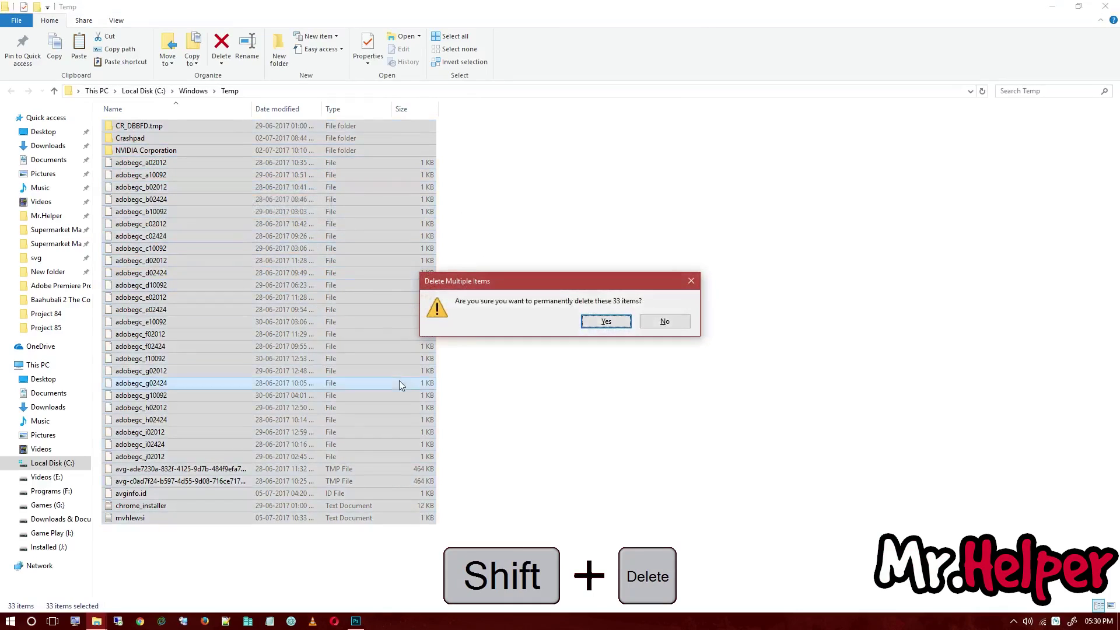
left_click(610, 324)
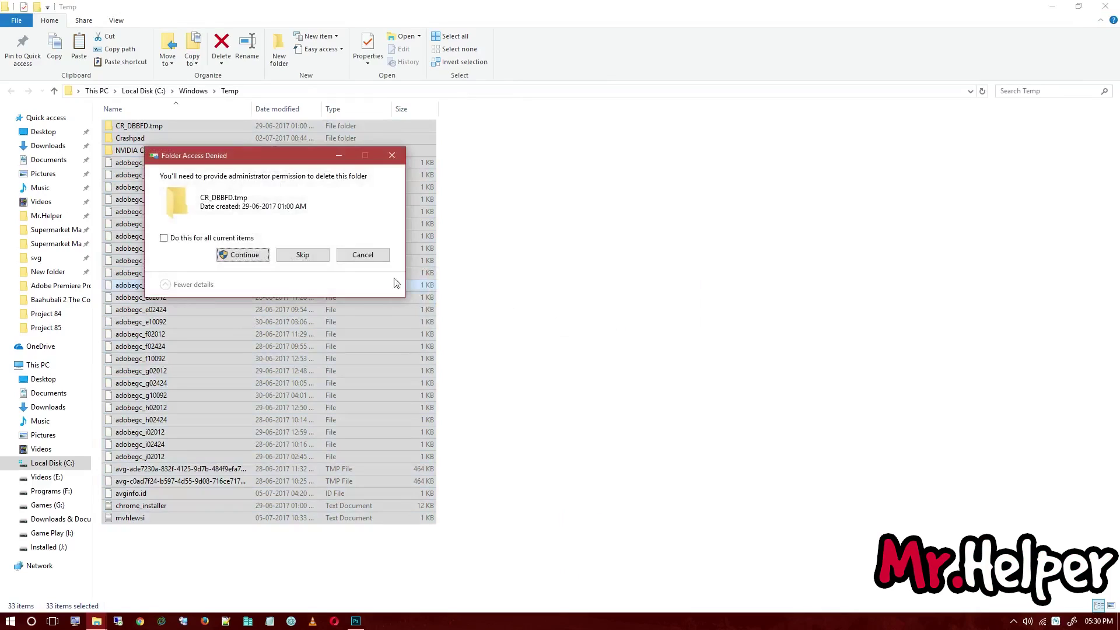
left_click(194, 238)
left_click(243, 254)
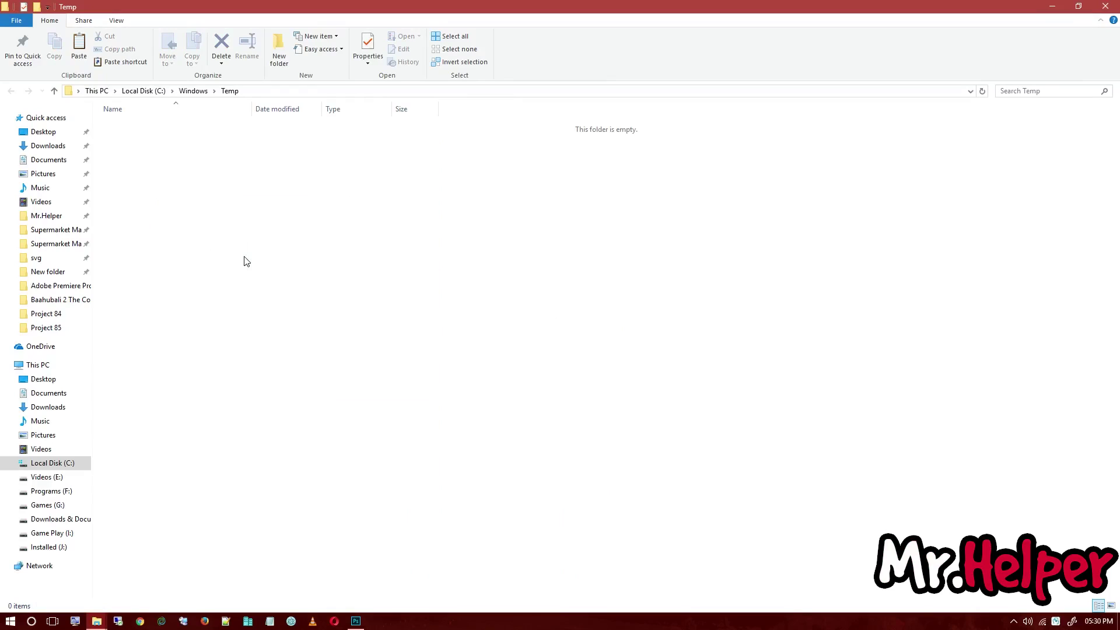
left_click(1106, 5)
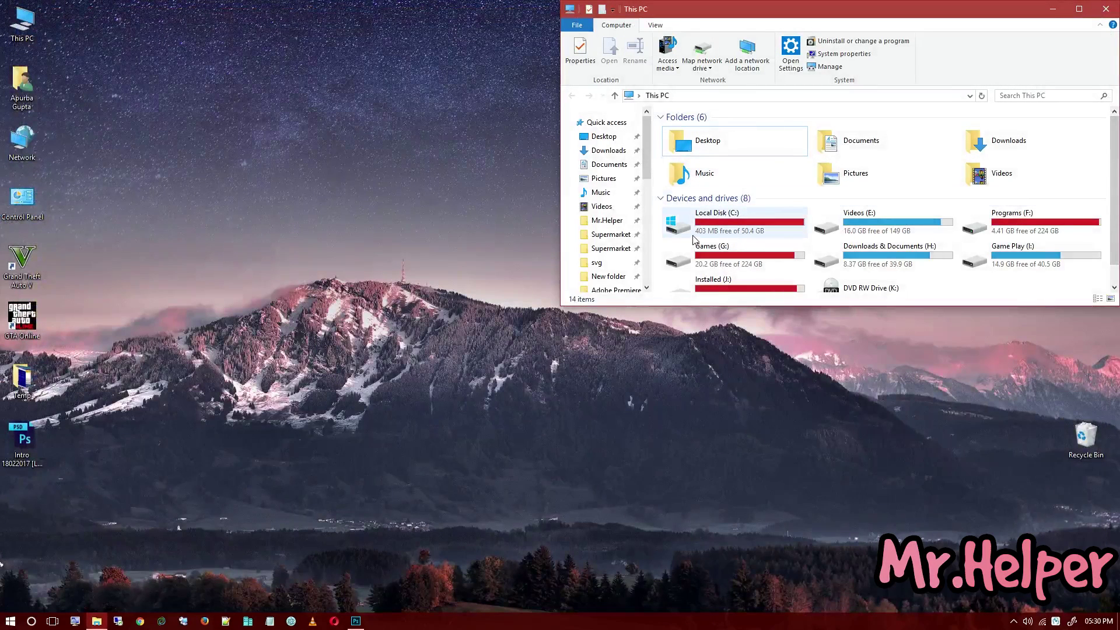
Permanently delete the Recycle Bin's 8 items and close its window
mouse_move(695, 237)
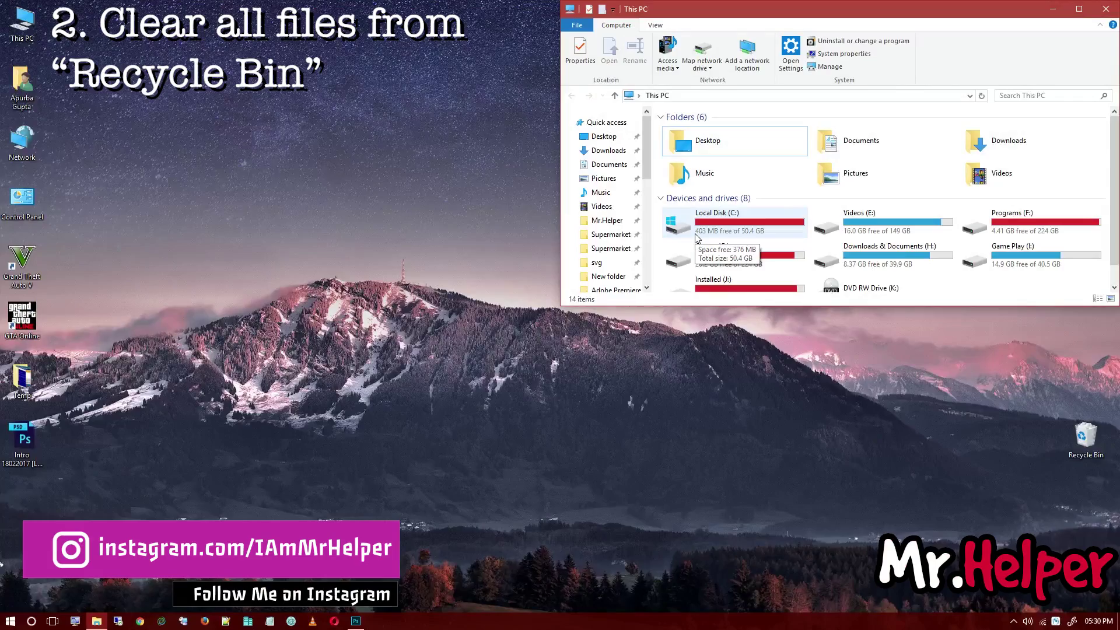
double_click(1087, 438)
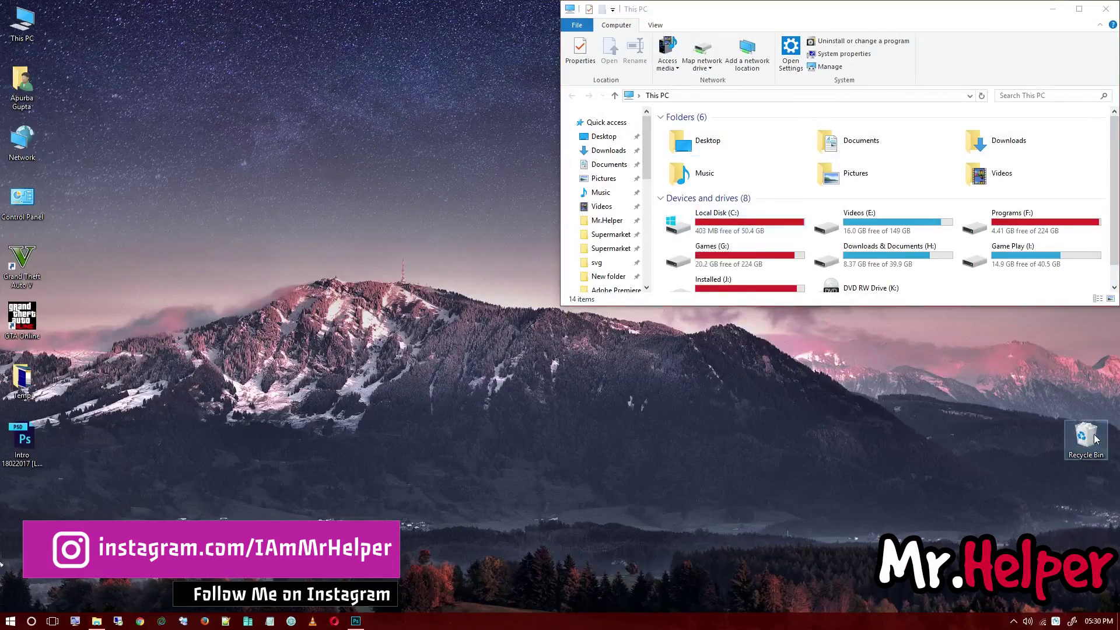
left_click_drag(719, 5, 567, 296)
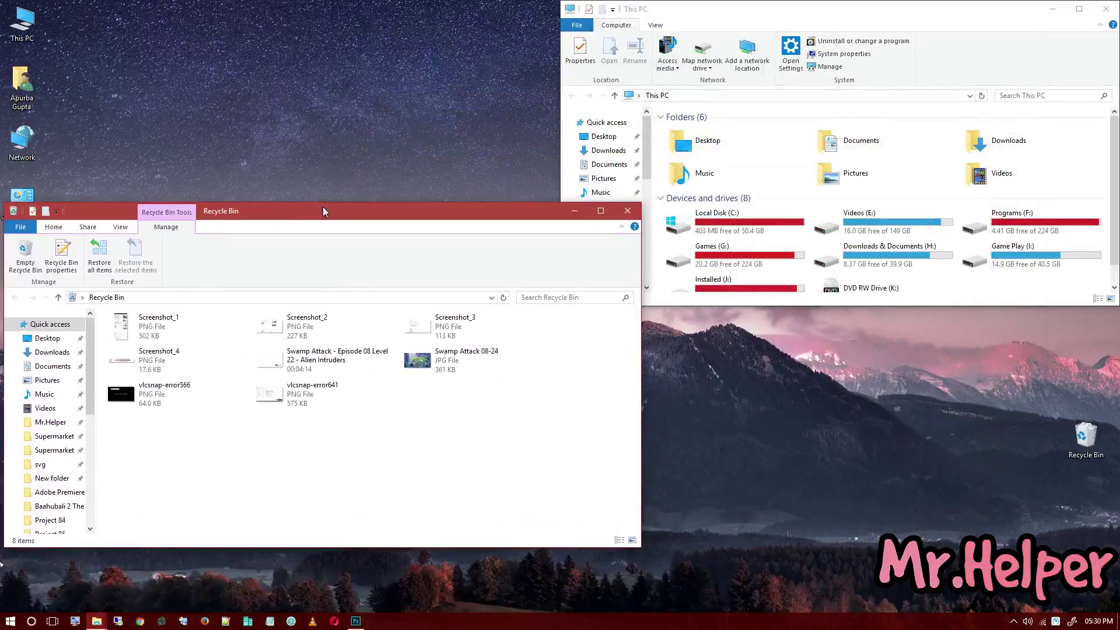
right_click(376, 456)
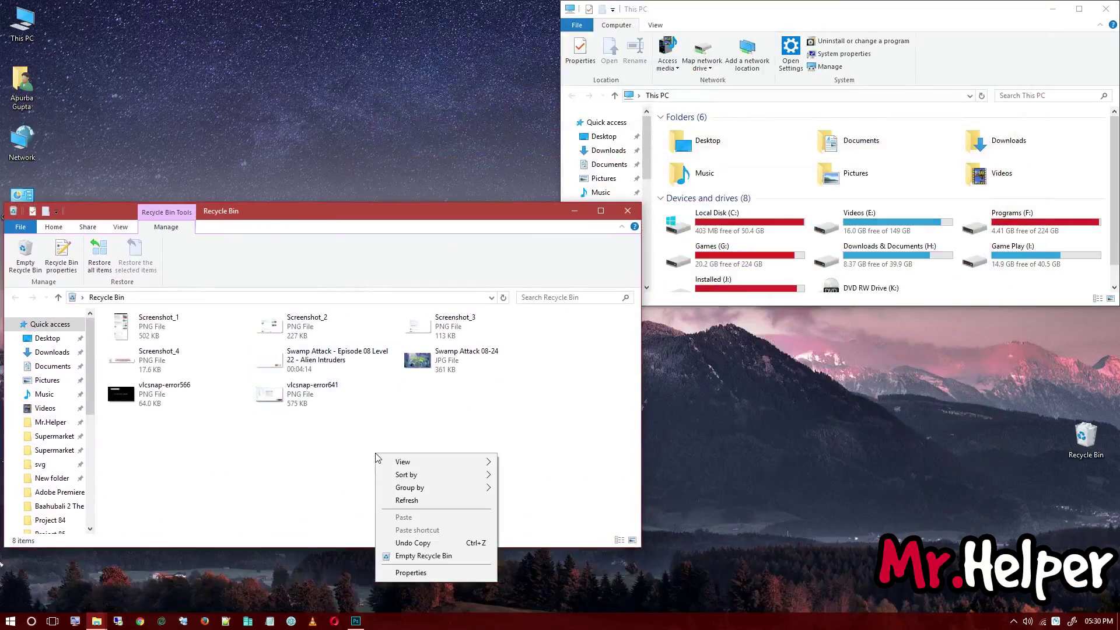
left_click(447, 556)
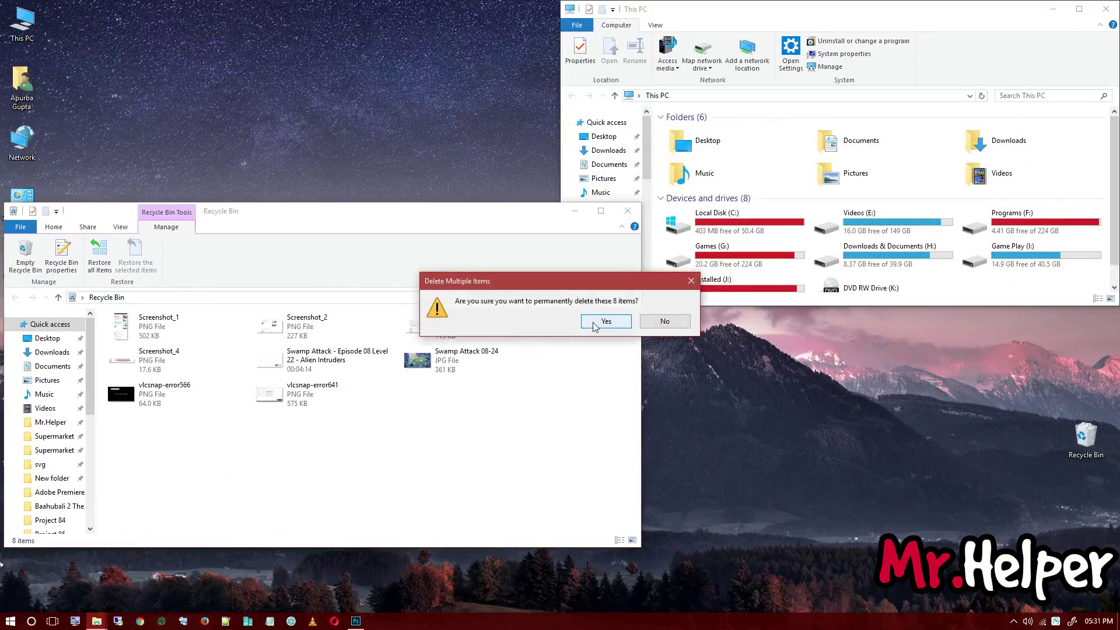
left_click(595, 323)
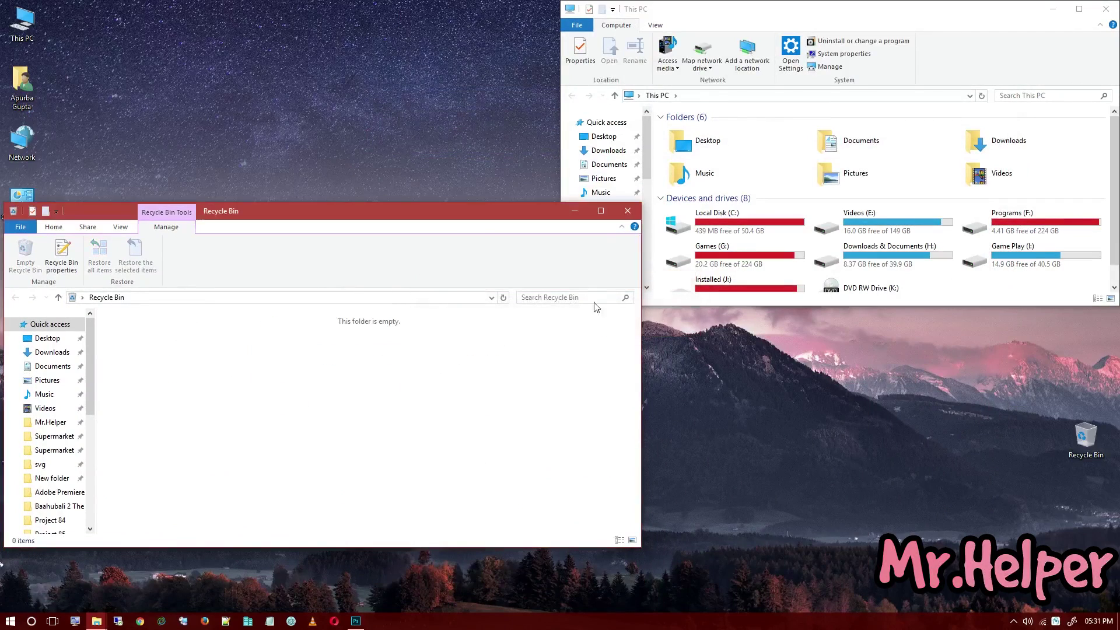
left_click(627, 211)
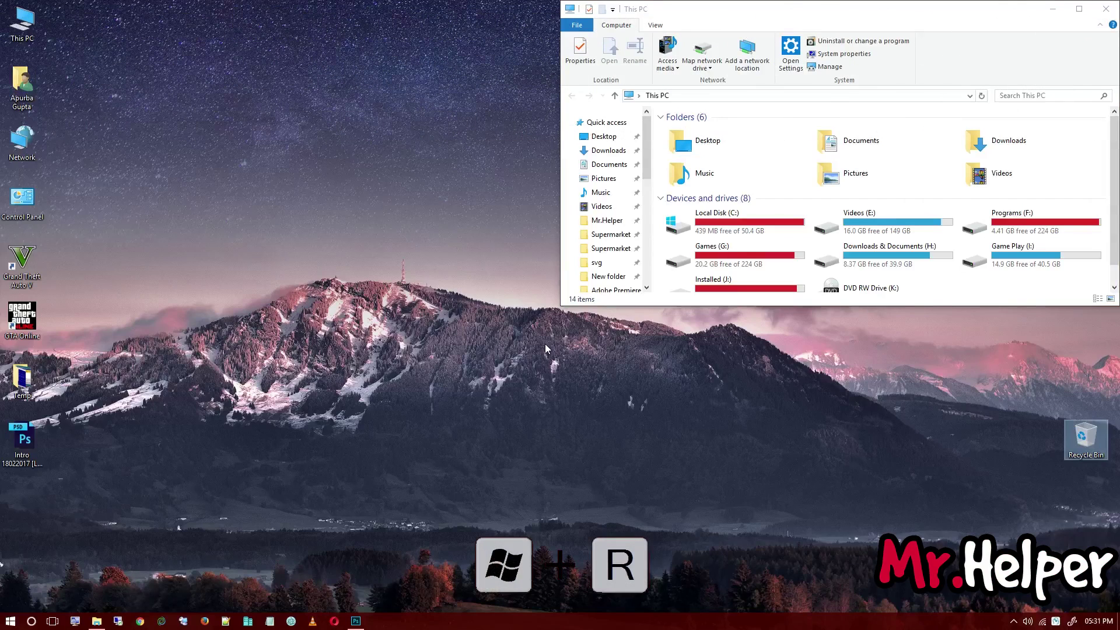
Reopen Run and replace the old Temp entry with %Temp%
key("super+r")
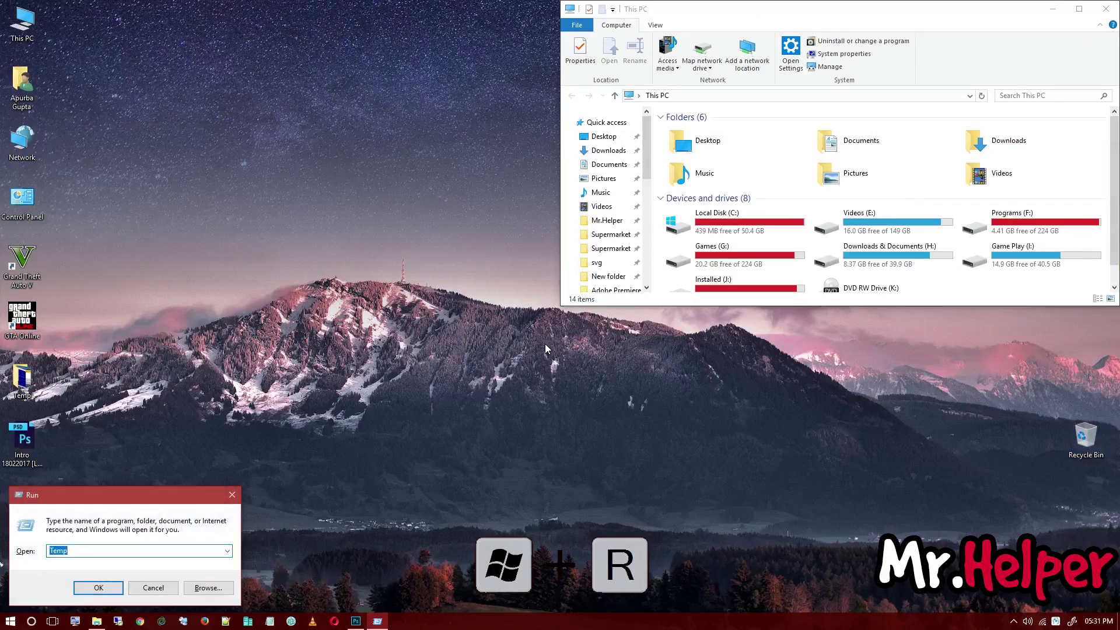
key("BackSpace")
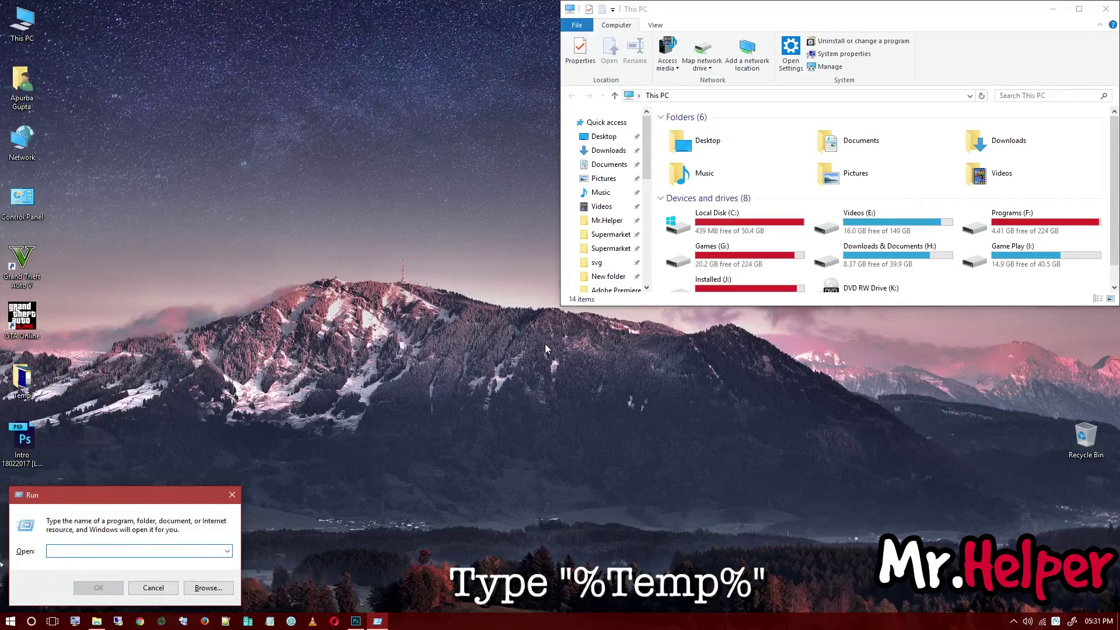
type("%")
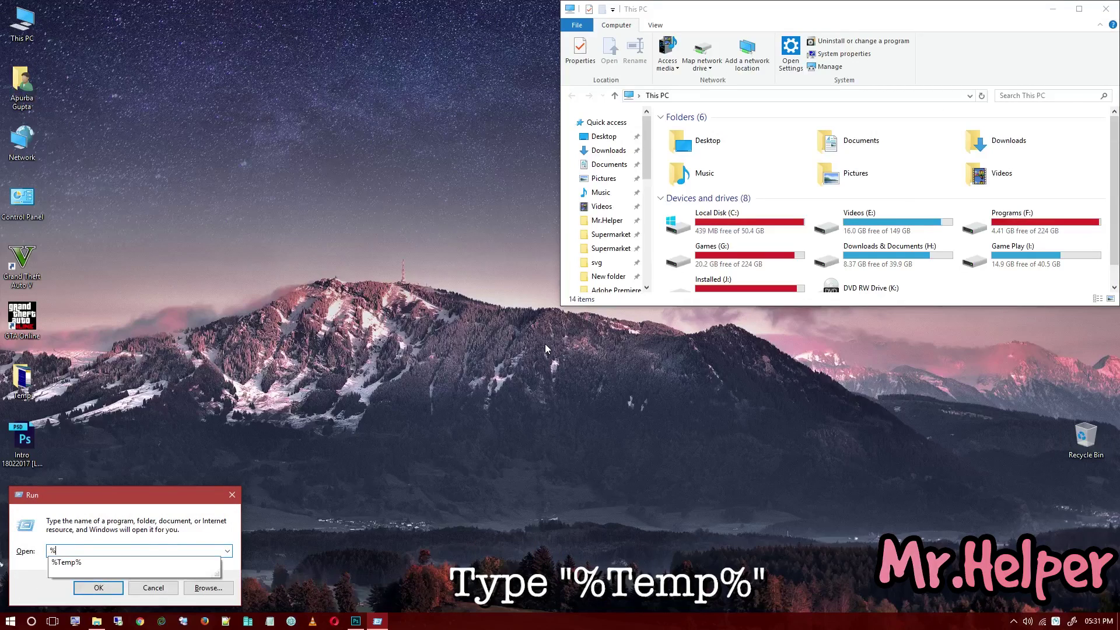
type("Temp%")
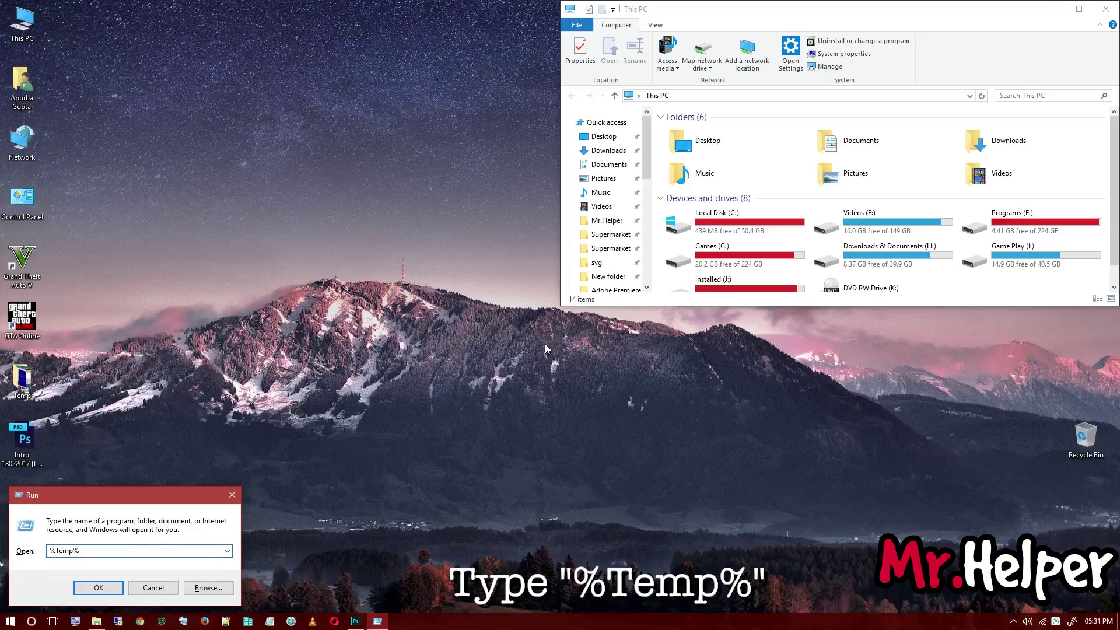
Open the user Temp folder, snap it bottom-right, and permanently delete its 267 items
left_click(118, 584)
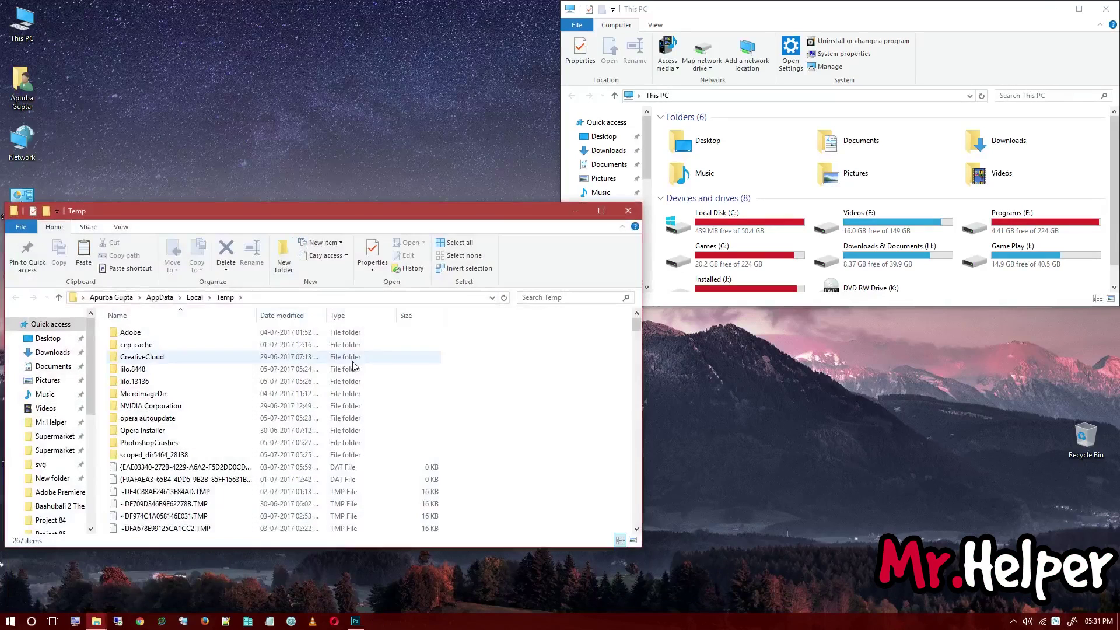
left_click_drag(322, 198, 1117, 627)
key("ctrl+a")
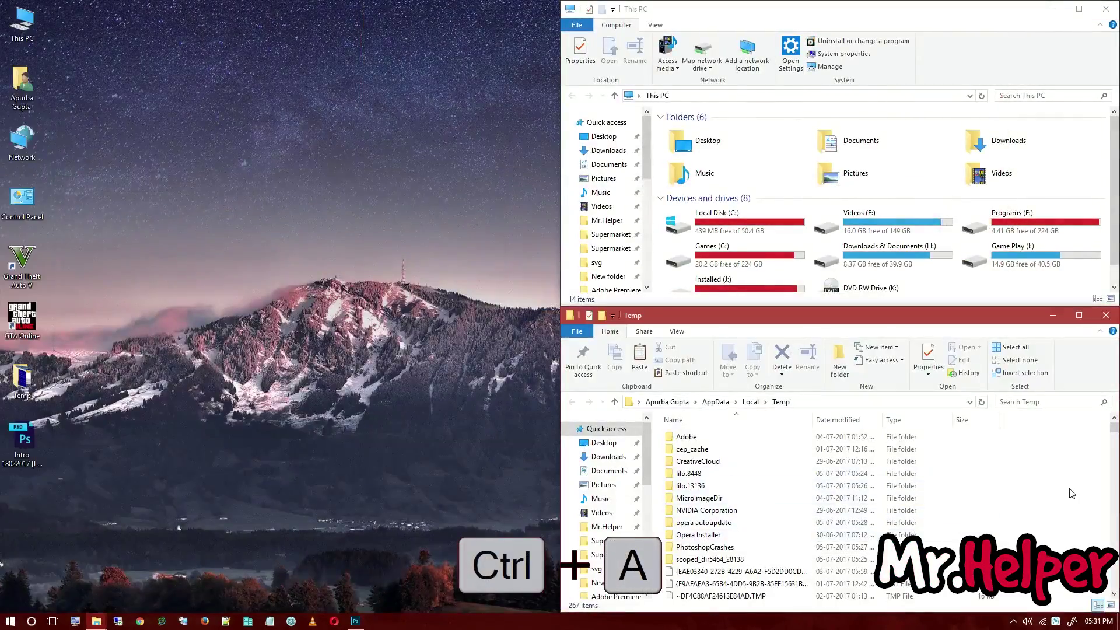
key("shift+Delete")
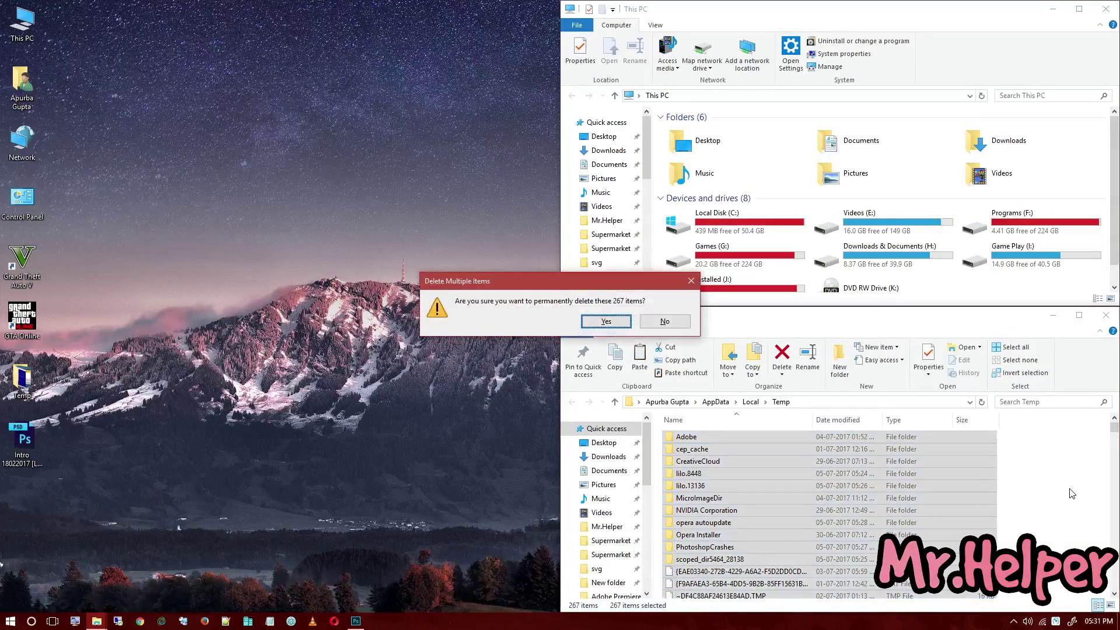
left_click(604, 321)
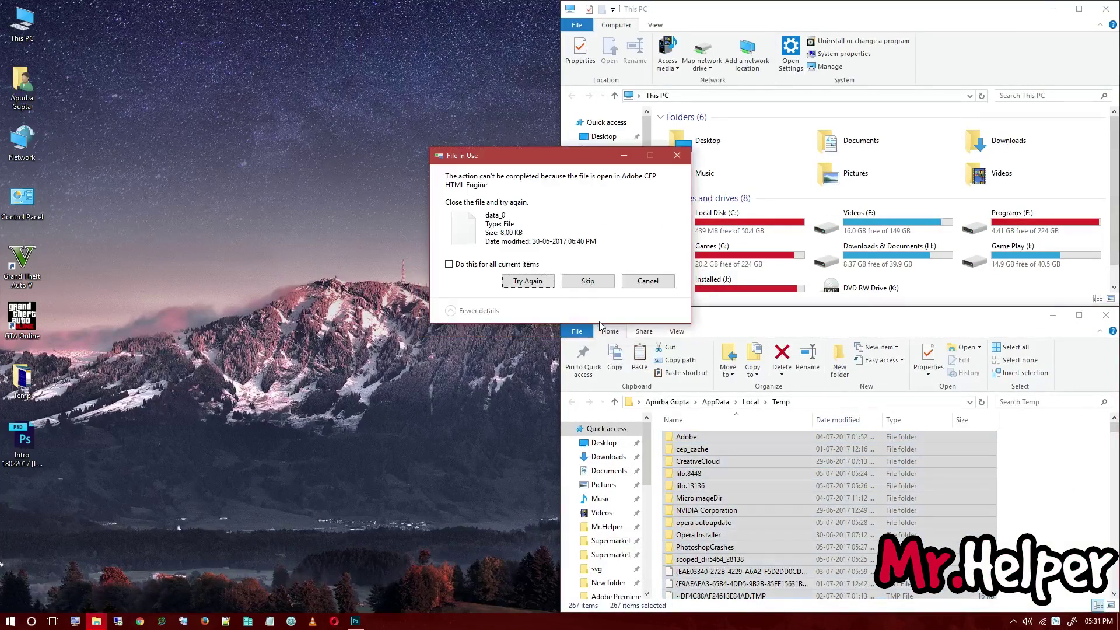
left_click(529, 281)
Quit Photoshop to release locked temp files, retry the deletions, and skip the remaining locked ones
left_click(356, 620)
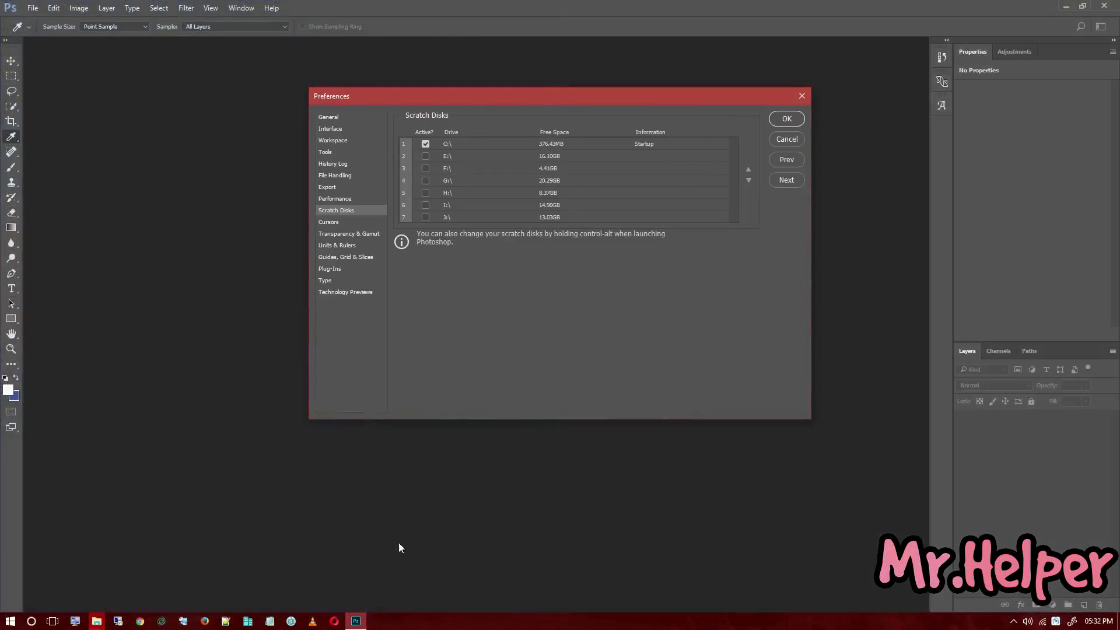
left_click(808, 92)
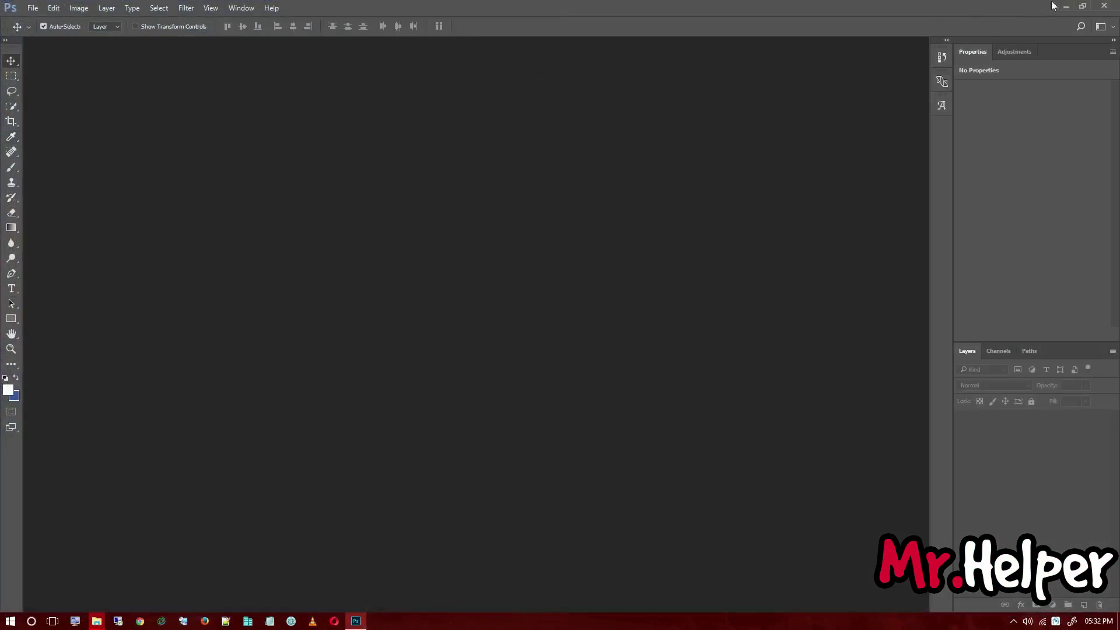
key("ctrl+q")
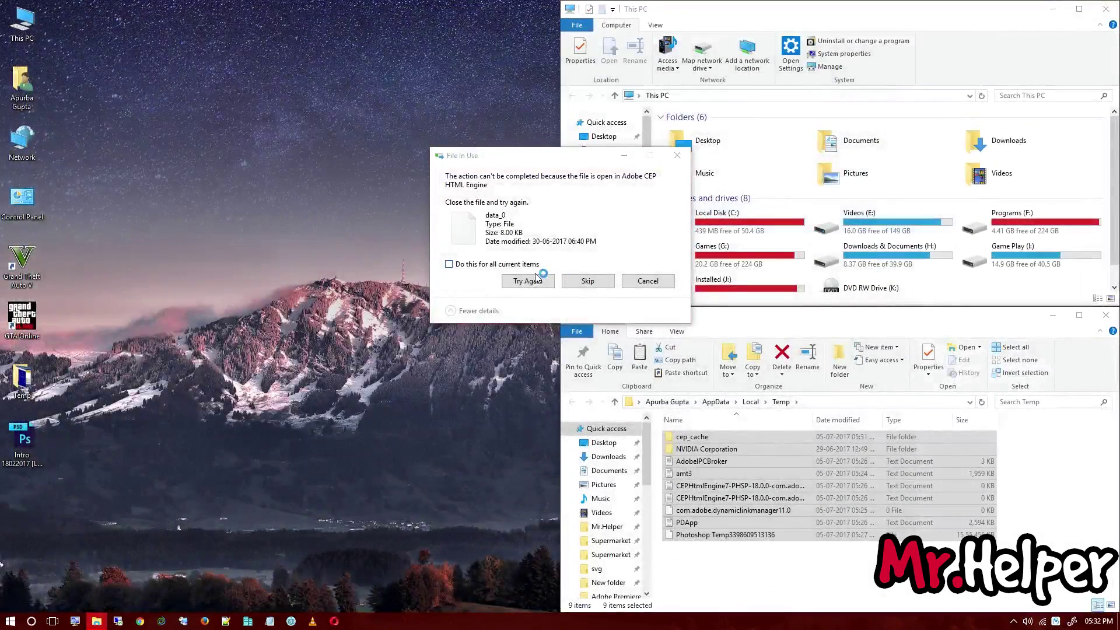
left_click(493, 264)
left_click(513, 281)
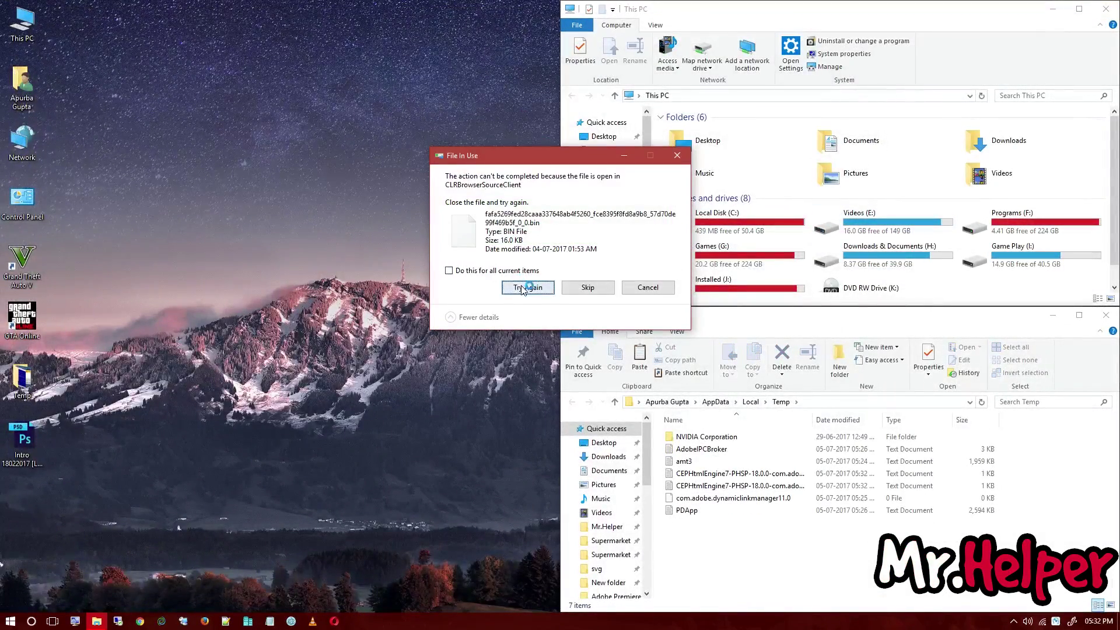
left_click(527, 288)
left_click(648, 287)
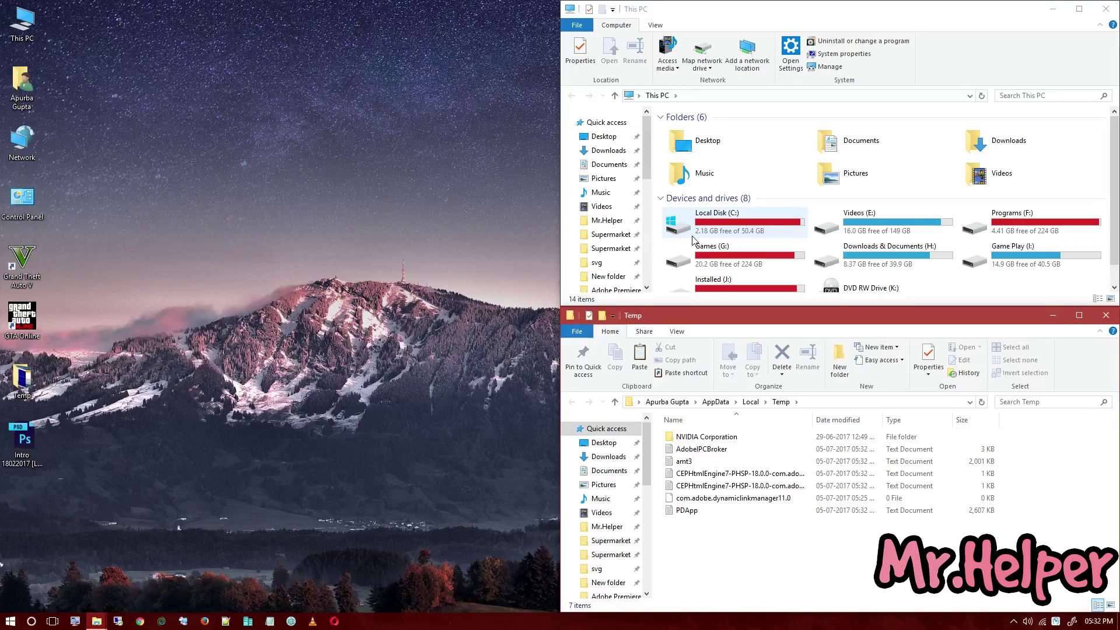
left_click(7, 456)
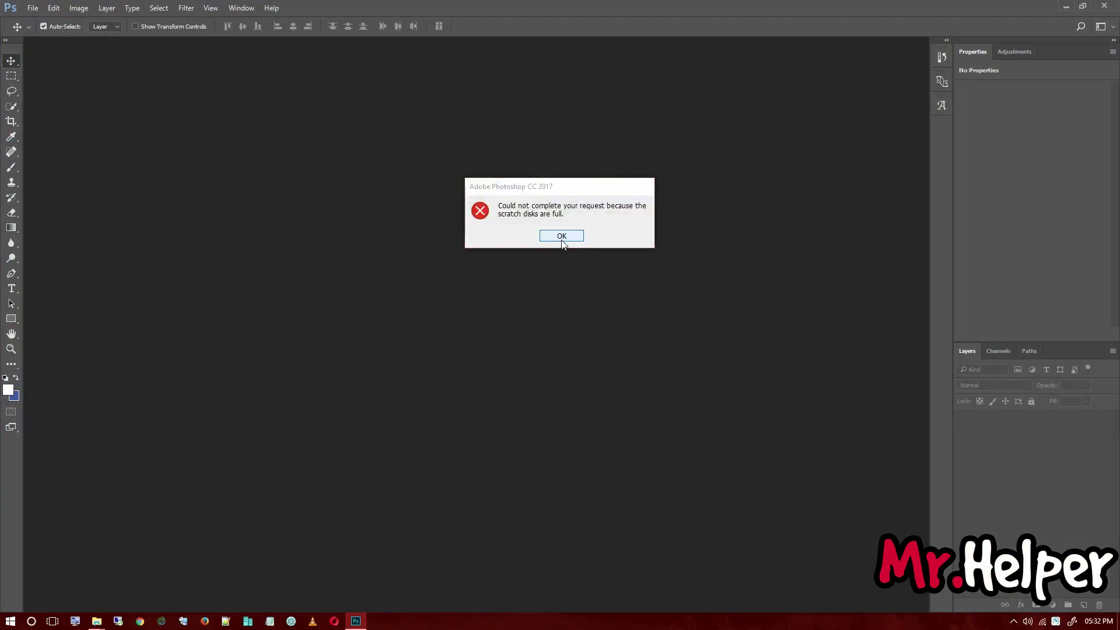
Dismiss the scratch-disks-full error again and minimize Photoshop
left_click(562, 236)
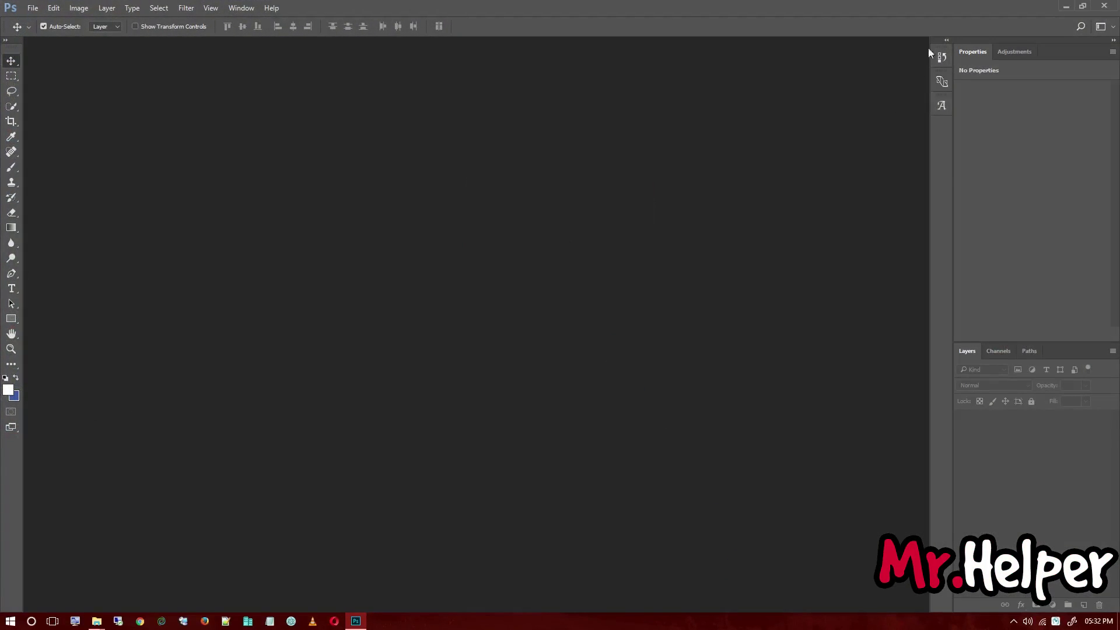
left_click(1066, 6)
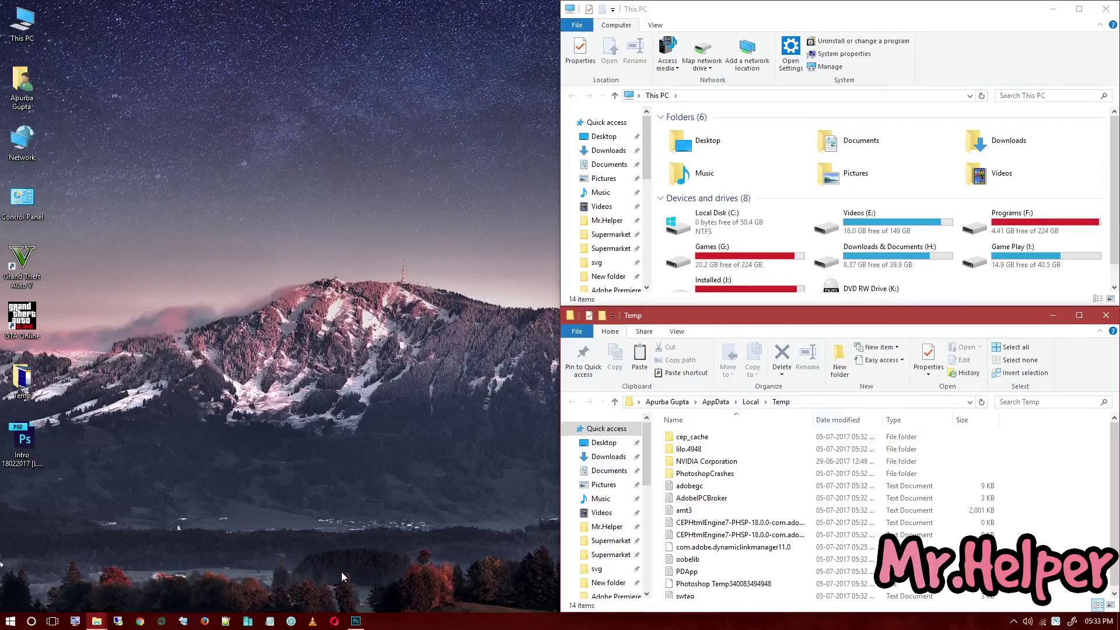
In a new private Opera window, go to google.com and search for windirstat
right_click(335, 619)
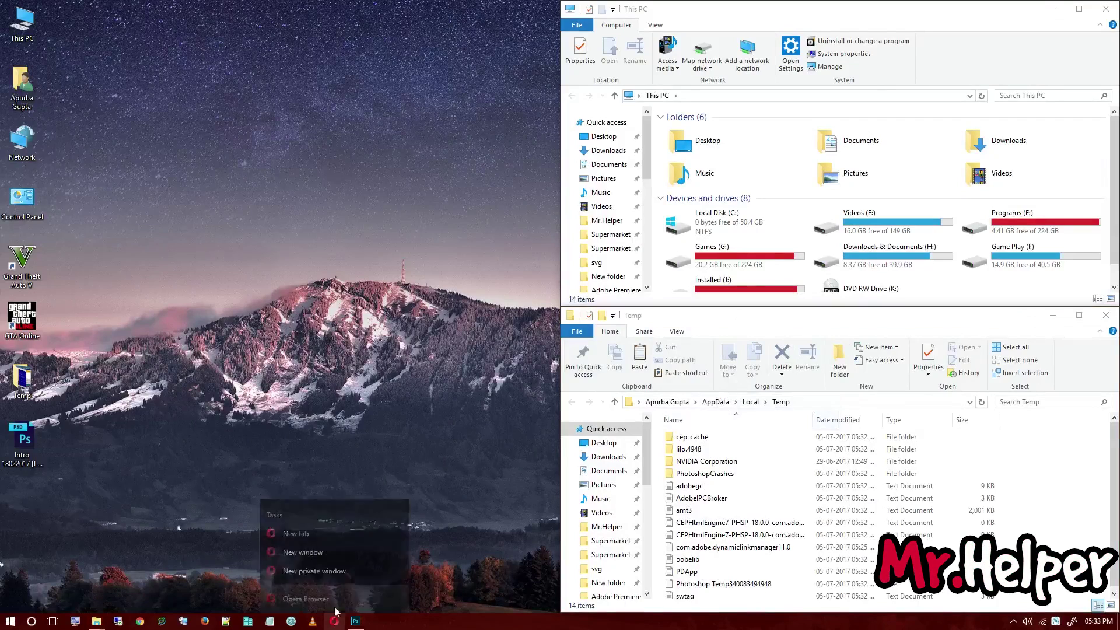
left_click(348, 555)
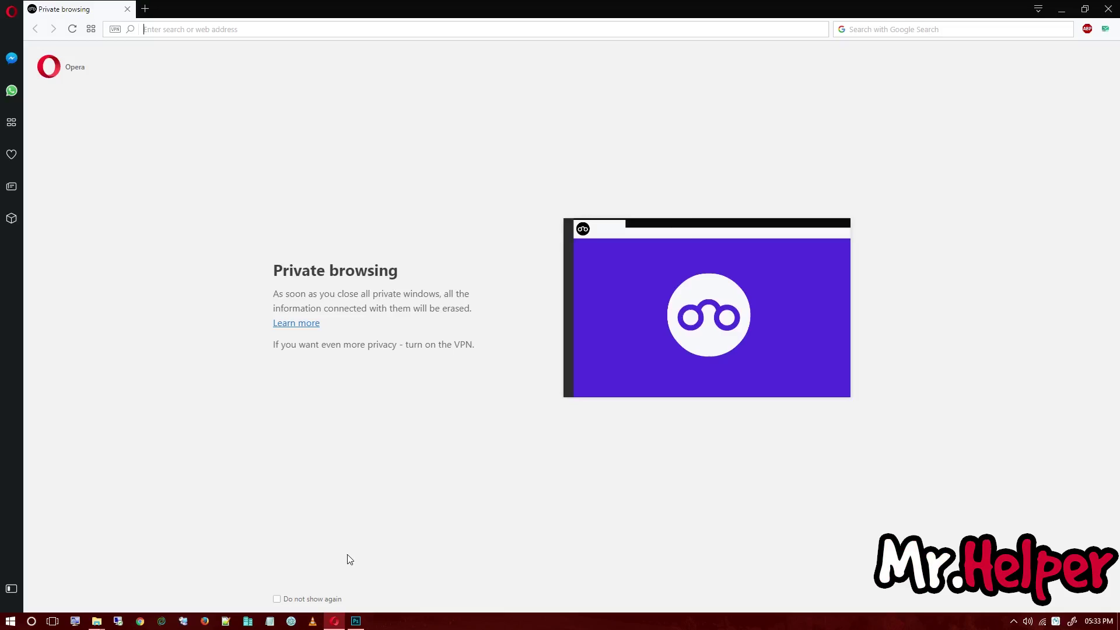
type("google.com")
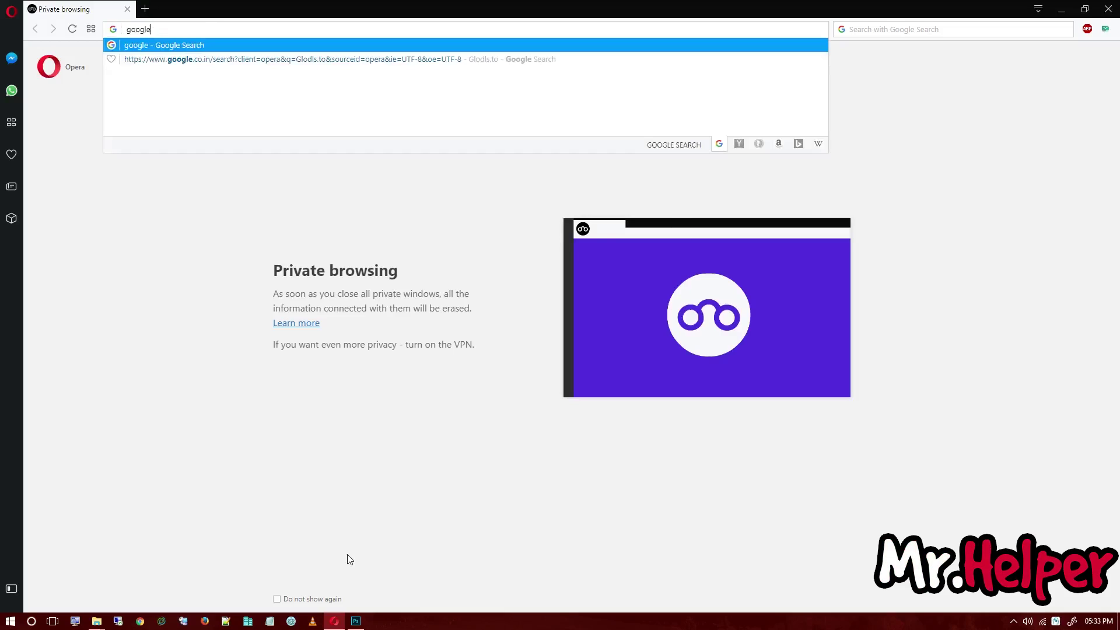
key("Return")
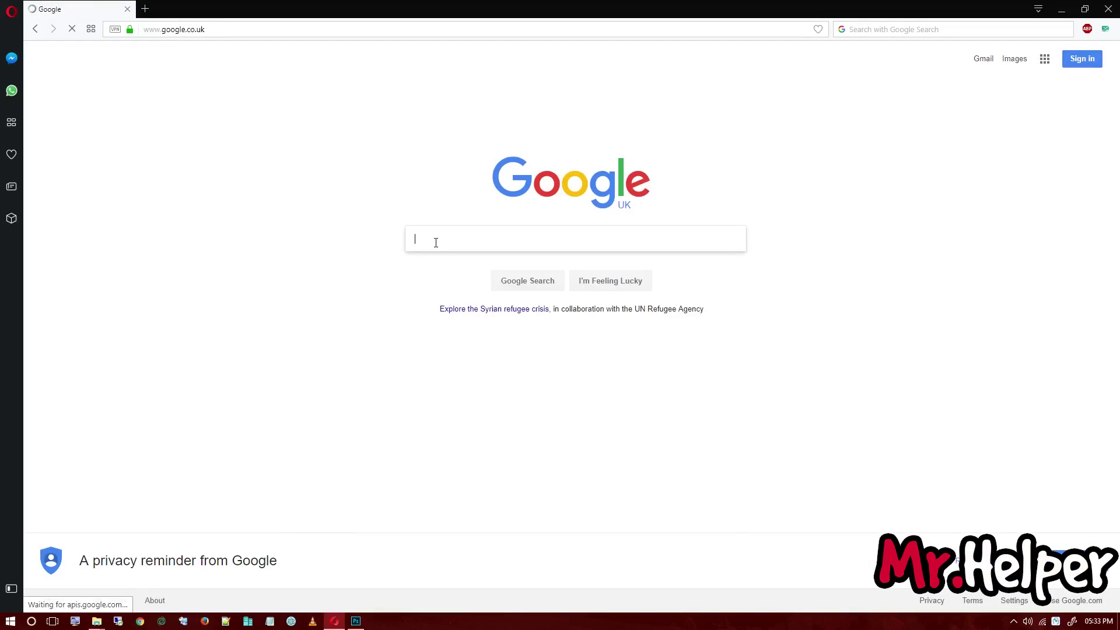
type("WinDirStat")
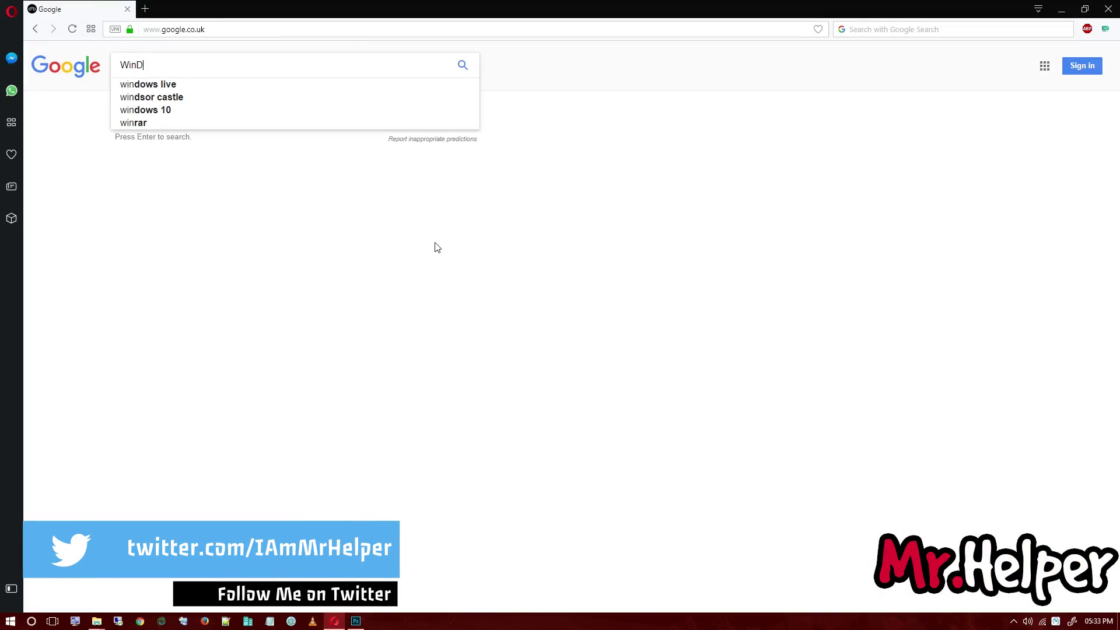
key("Down")
key("Return")
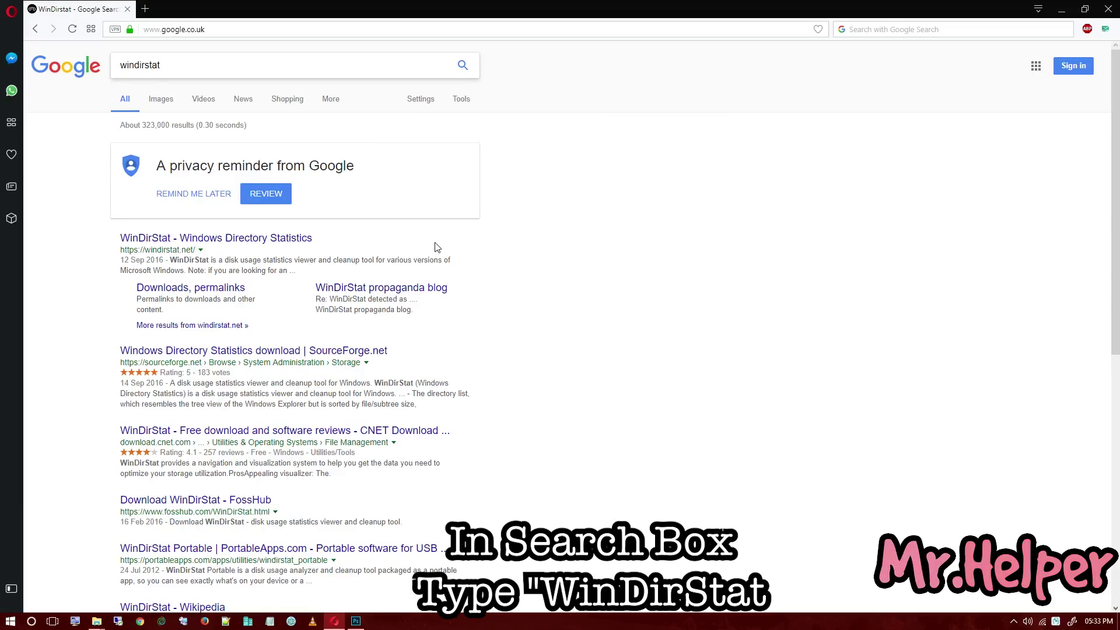
Download windirstat1_1_2_setup.exe from the WinDirStat site's FossHub mirror to the Desktop
left_click(226, 237)
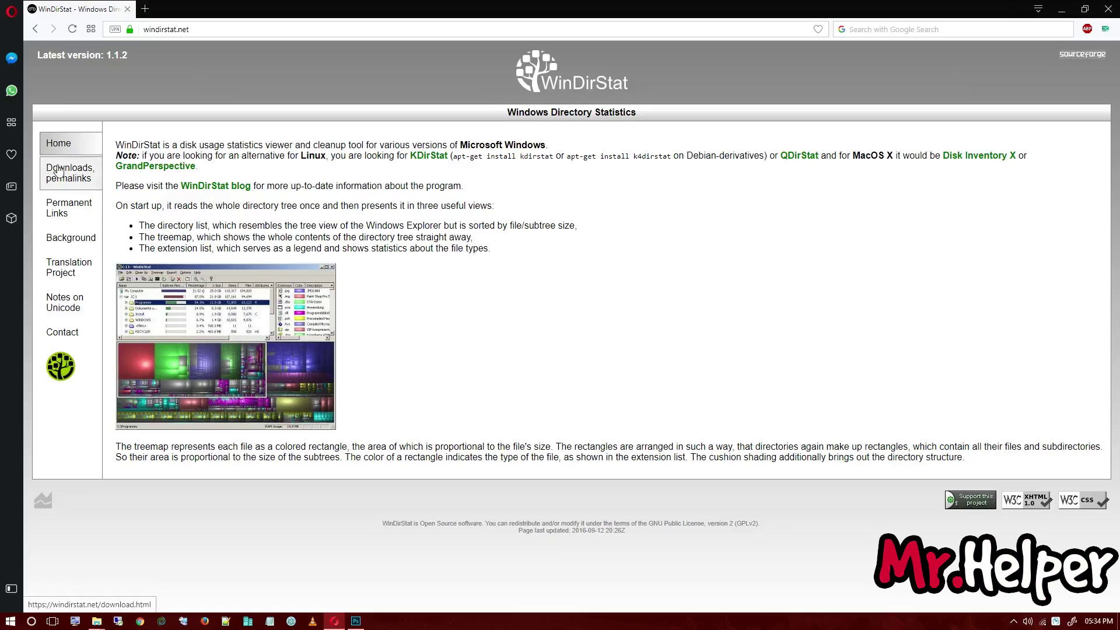
left_click(70, 170)
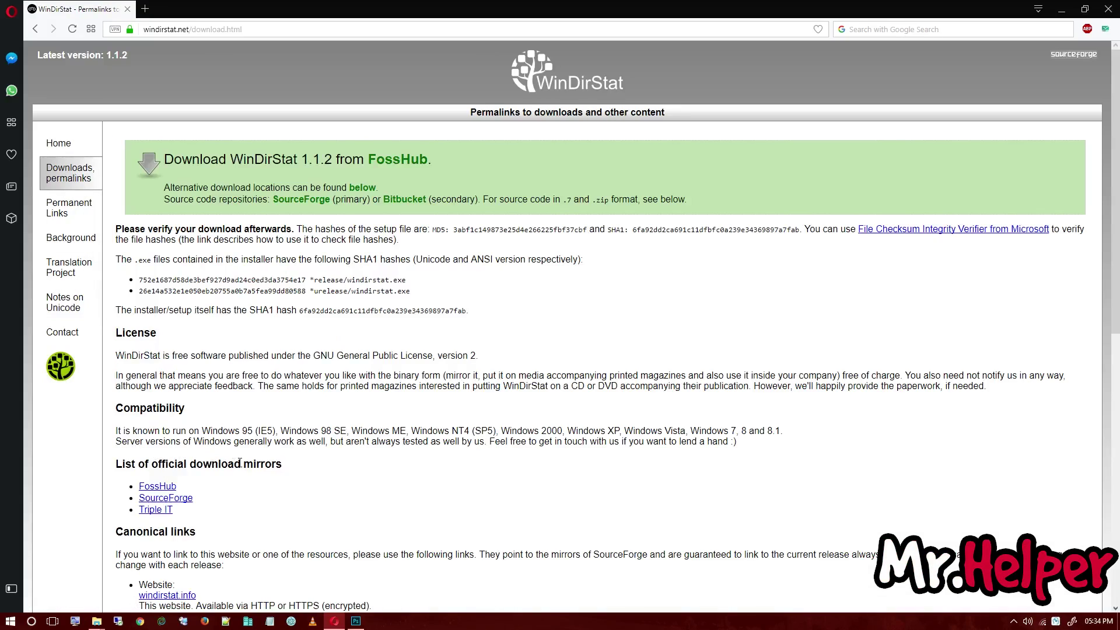
scroll(239, 463, "down", 2)
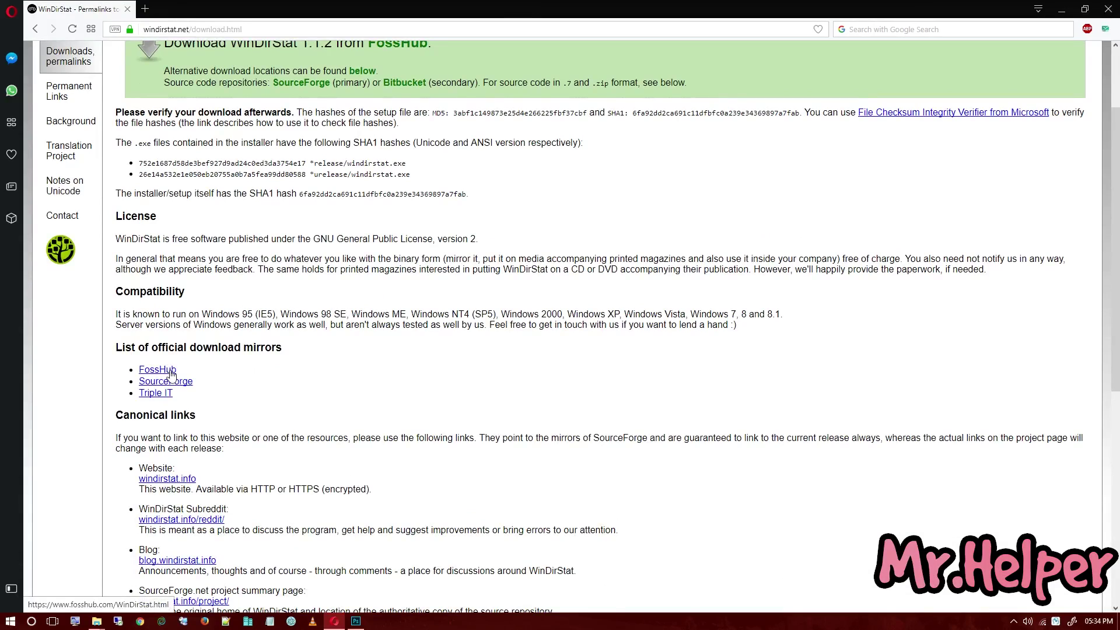
left_click(172, 374)
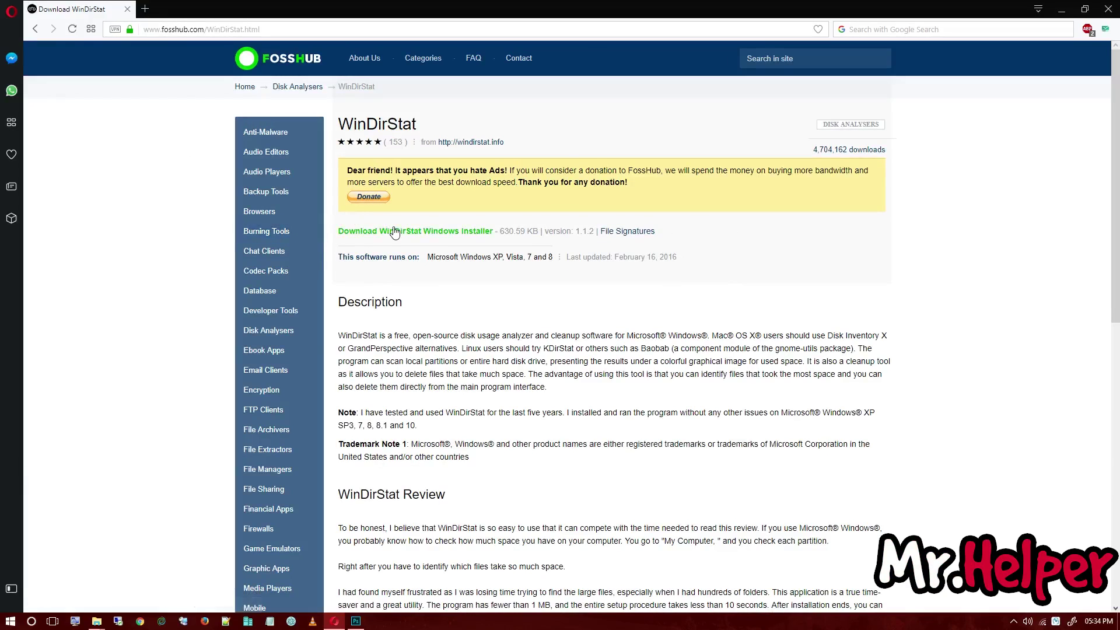
left_click(394, 231)
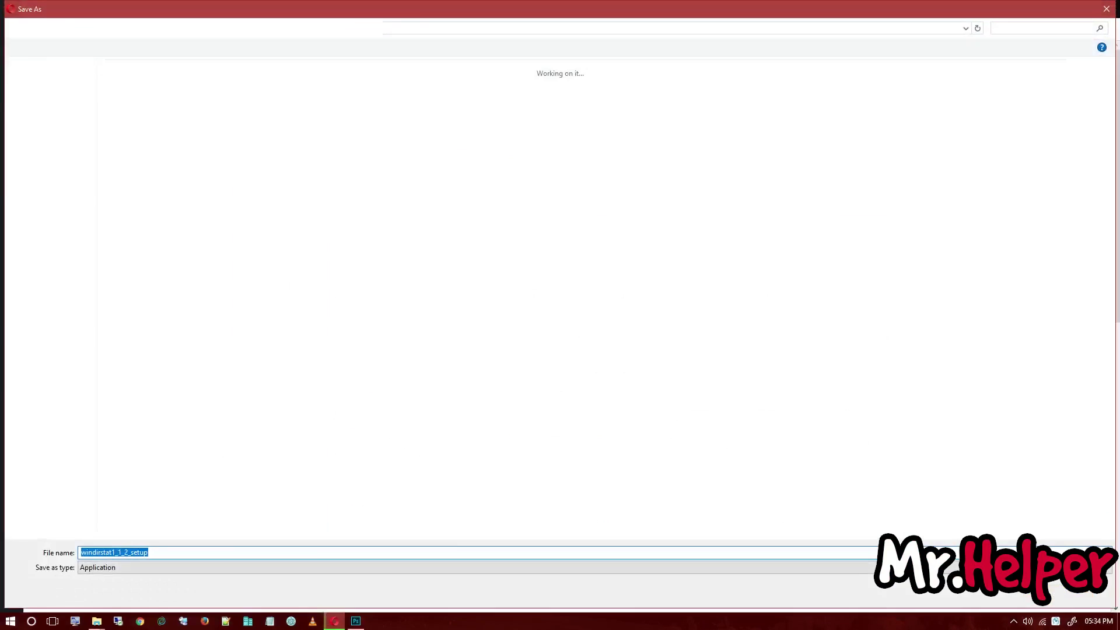
left_click(29, 85)
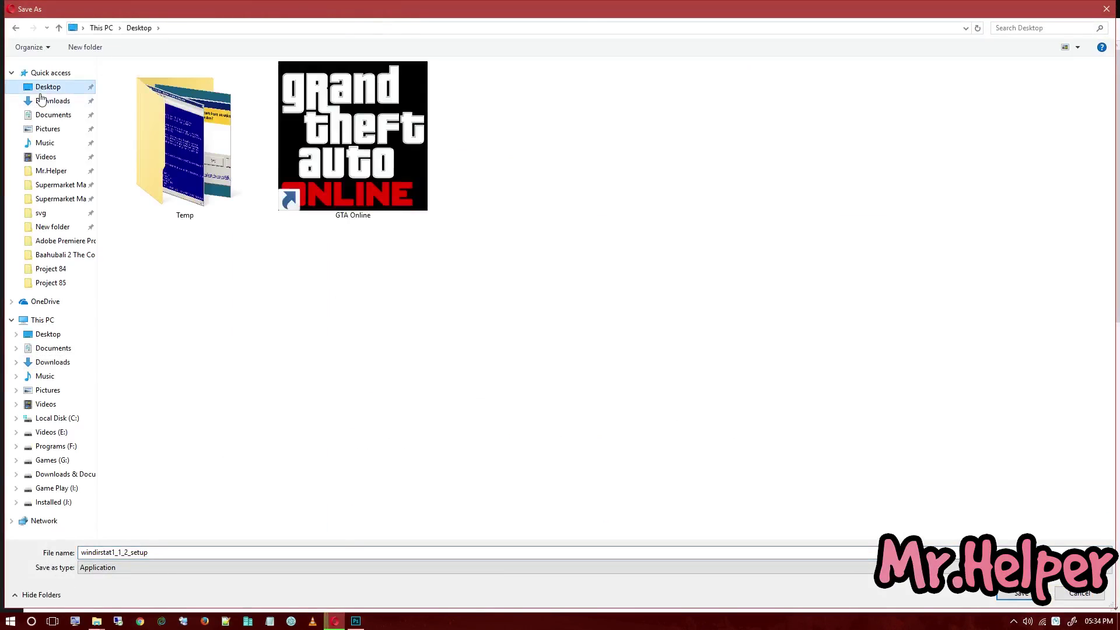
left_click(1032, 601)
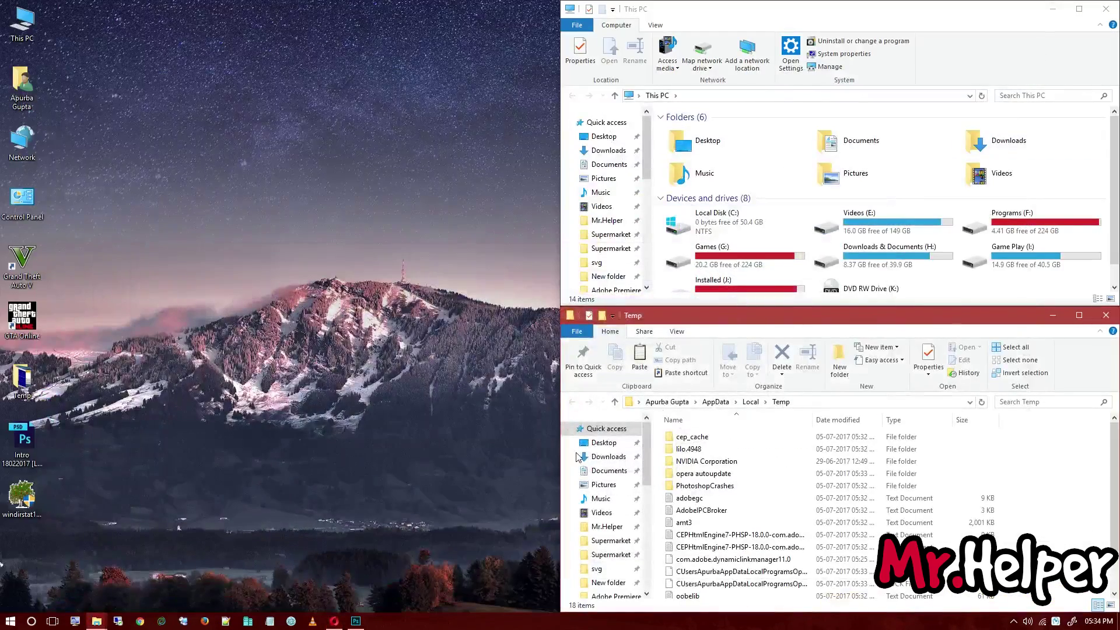
left_click(23, 498)
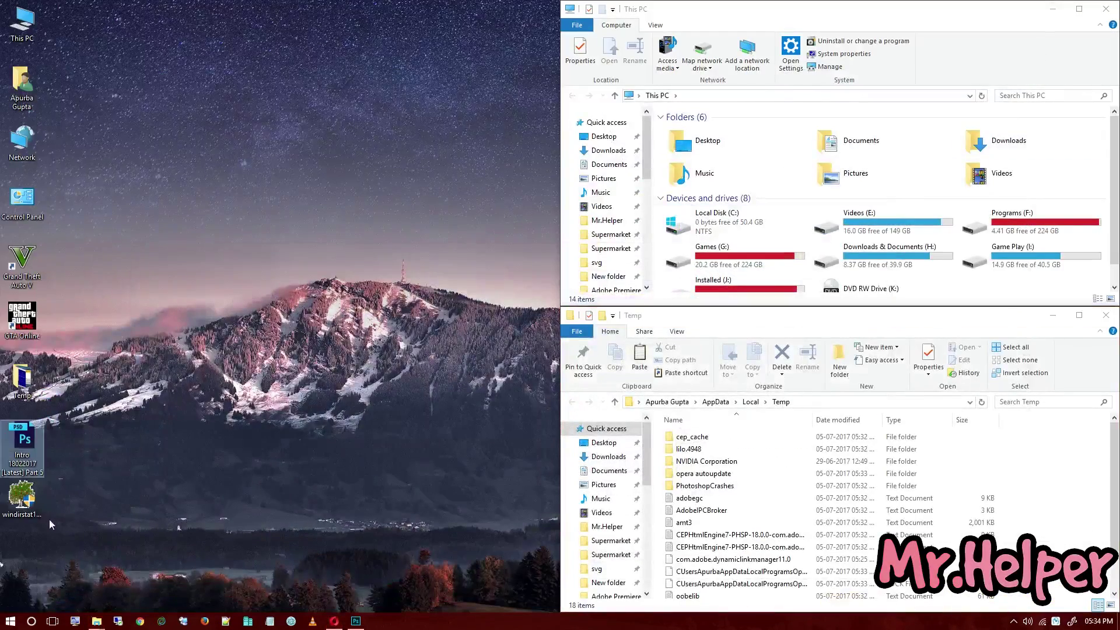
Refresh the desktop, run the WinDirStat installer as an unverified app, and accept the license
right_click(160, 353)
left_click(188, 384)
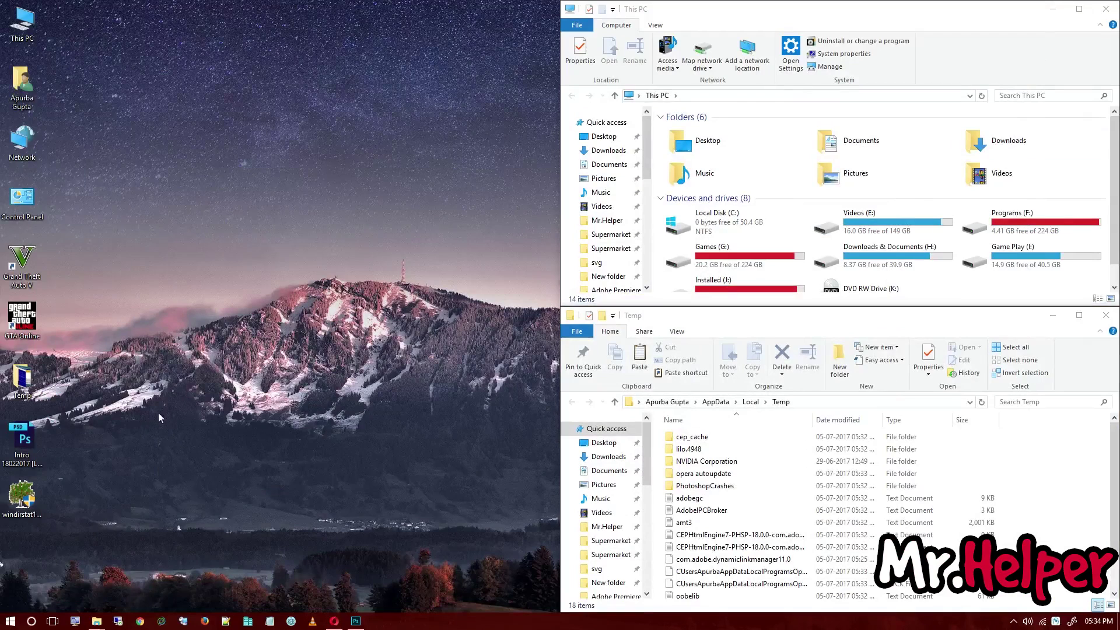
double_click(14, 517)
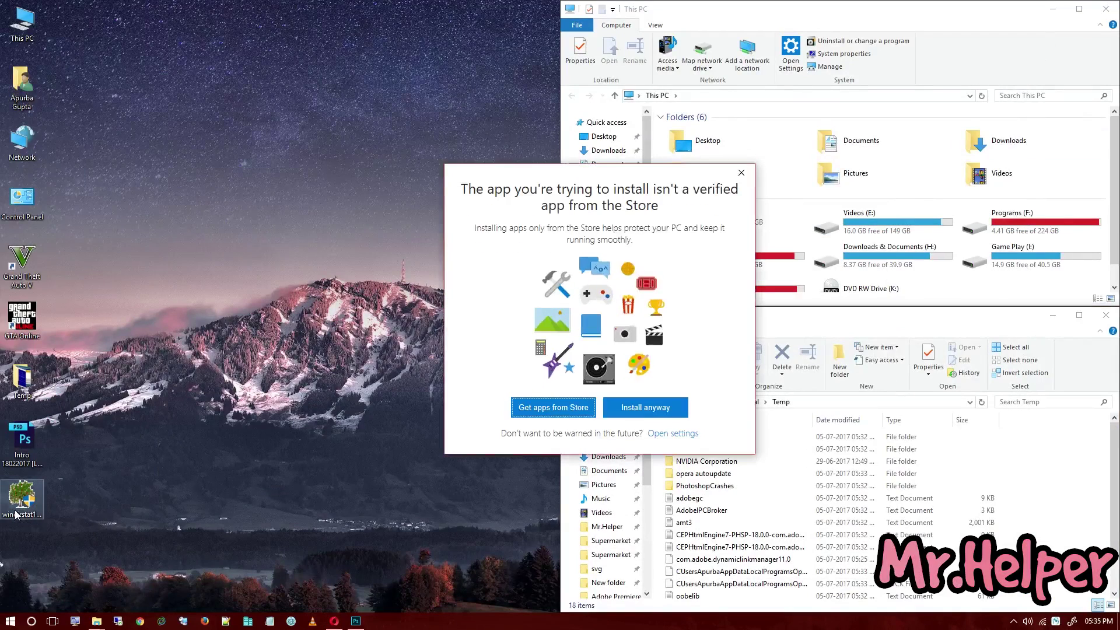
left_click(618, 406)
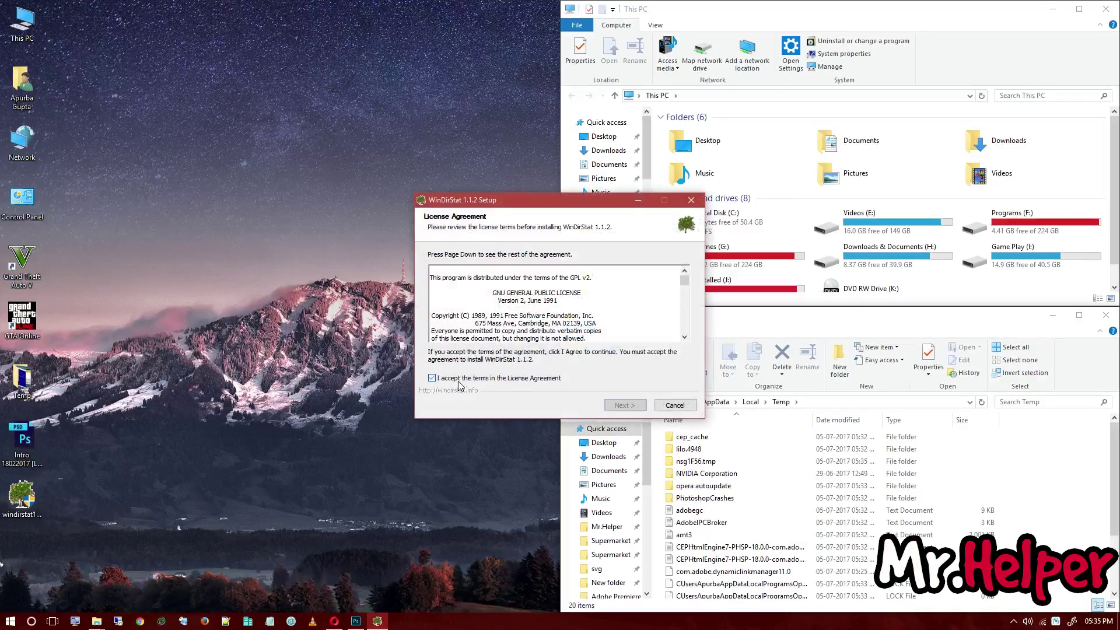
left_click(625, 405)
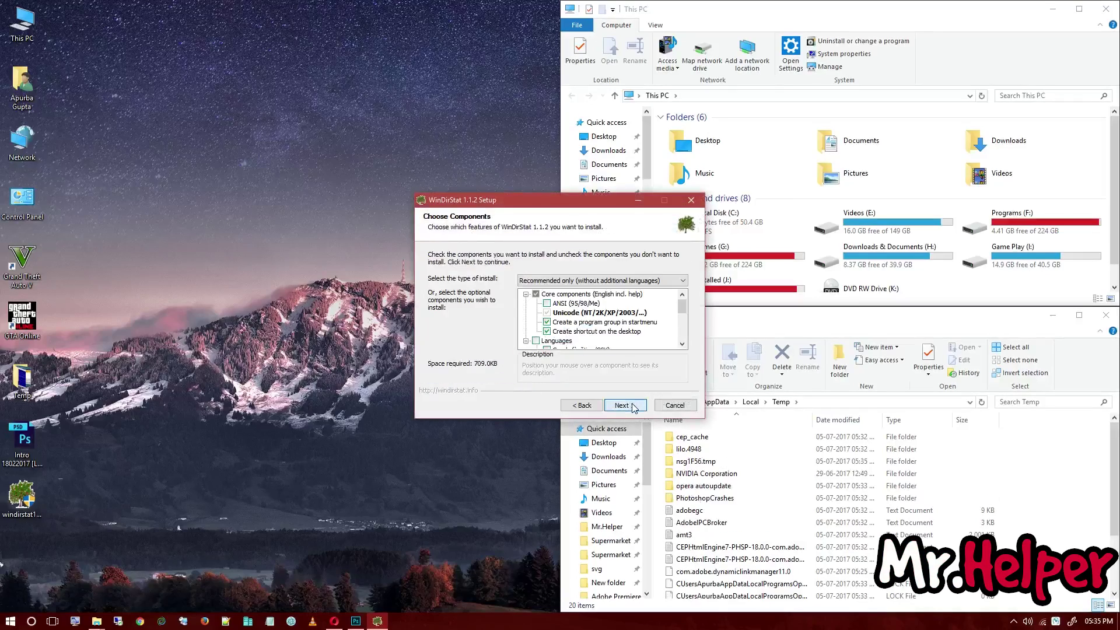
Install WinDirStat 1.1.2 with recommended components into Program Files (x86)\WinDirStat and launch it
left_click(601, 282)
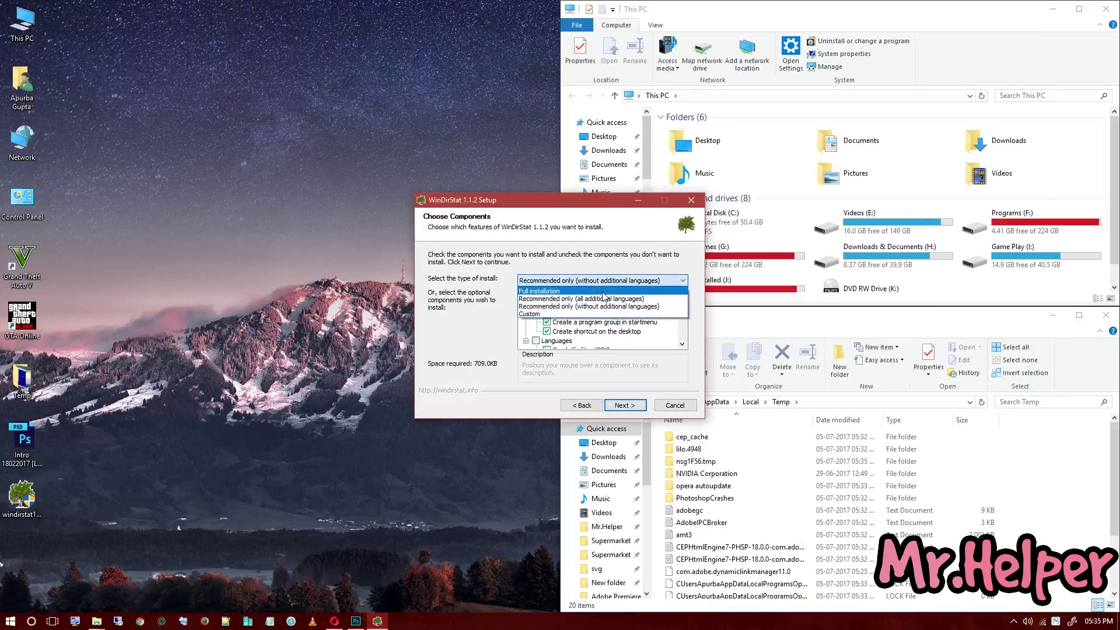
left_click(598, 252)
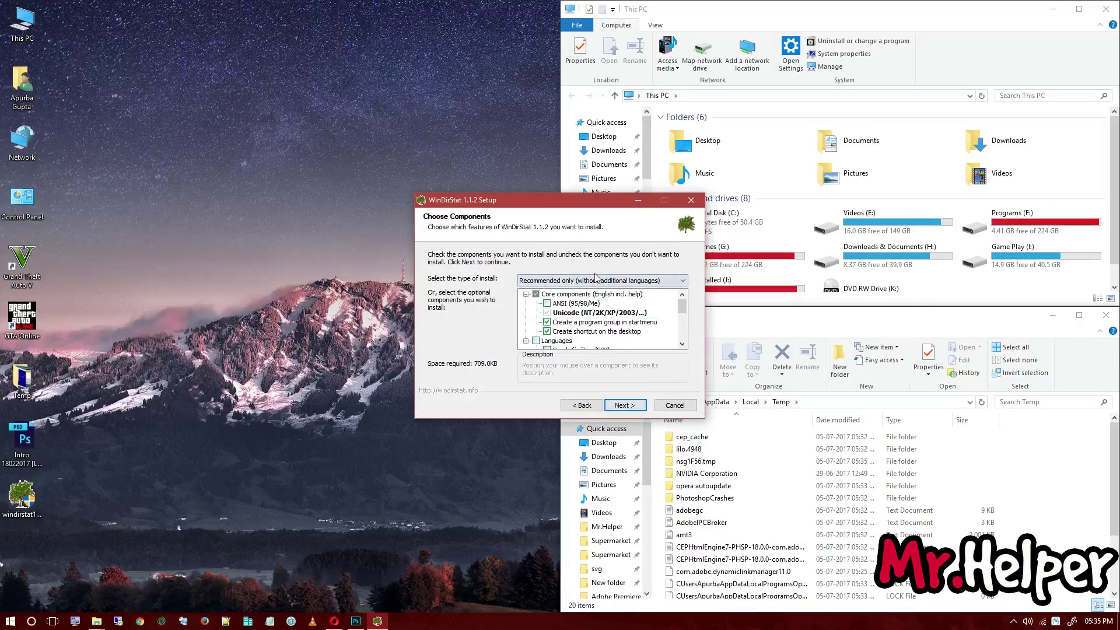
left_click(623, 405)
left_click(444, 338)
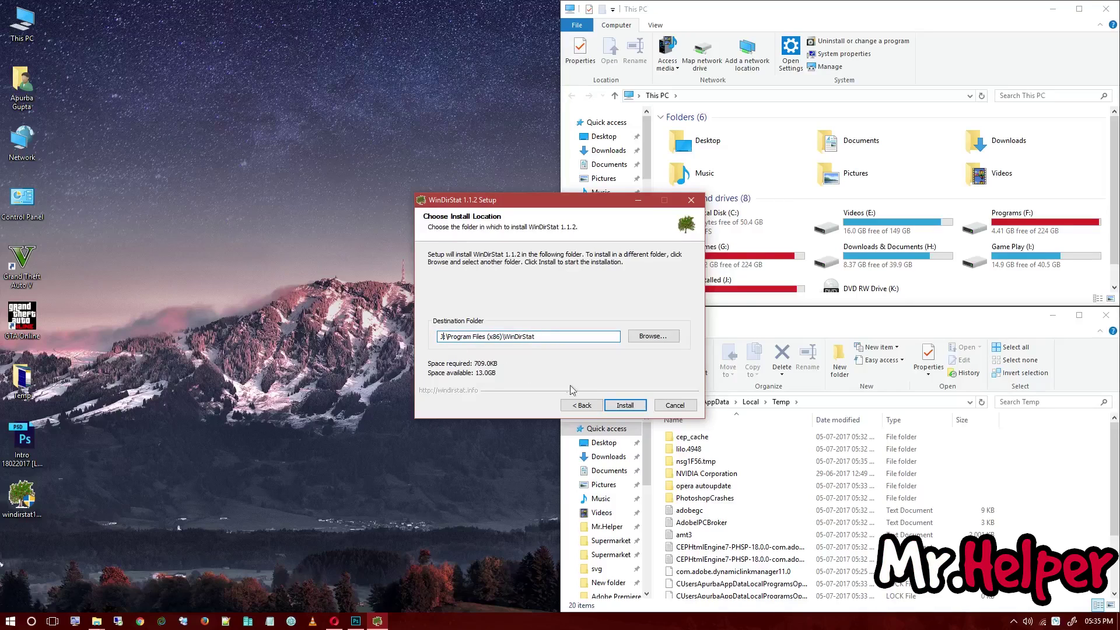
left_click(619, 404)
left_click(621, 404)
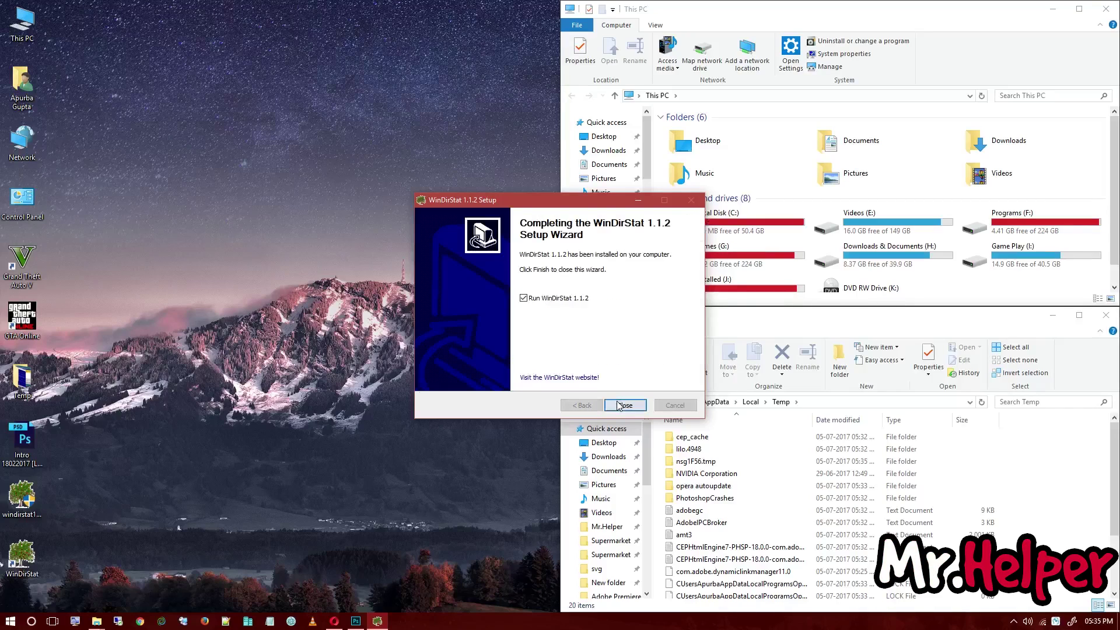
left_click(620, 405)
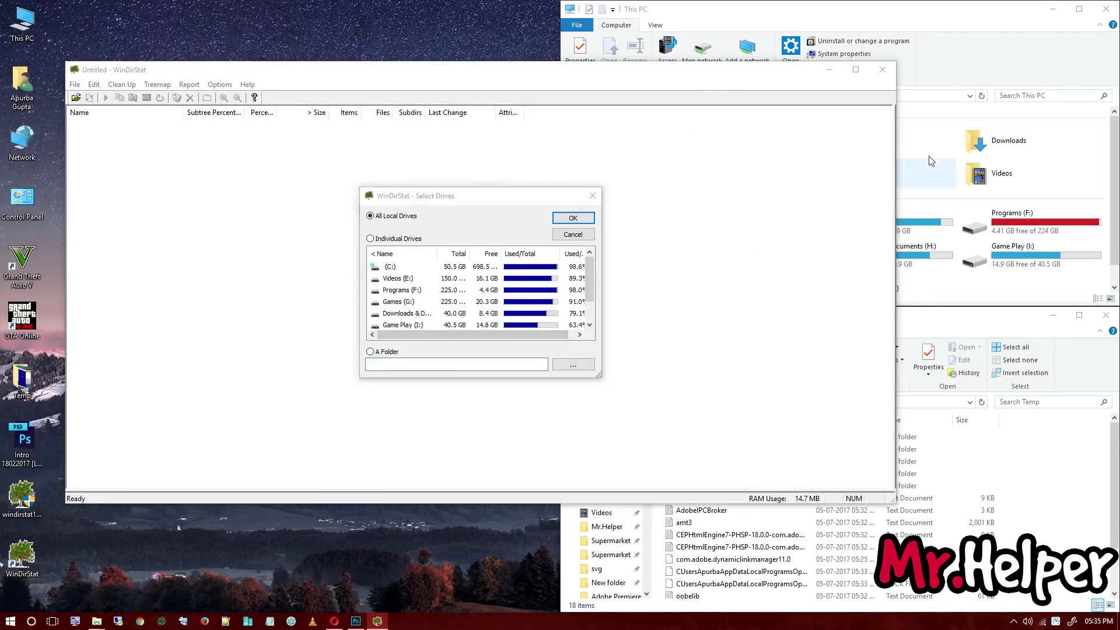
Scan only drive C: and select its root, showing Users 17.8 GB and Windows 17.0 GB
left_click(984, 95)
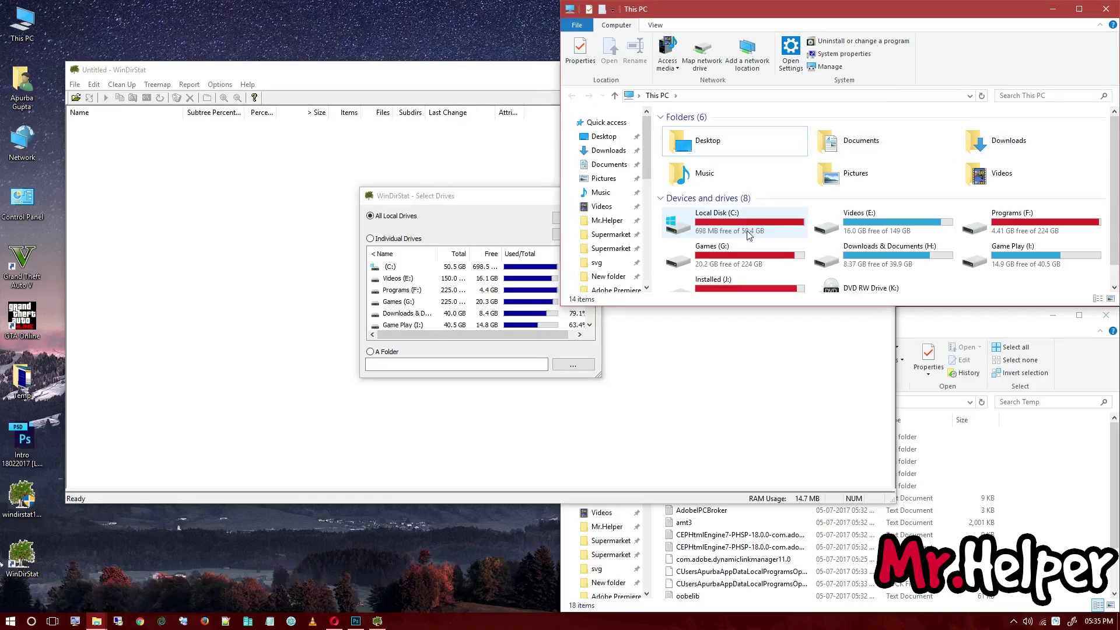
left_click(403, 268)
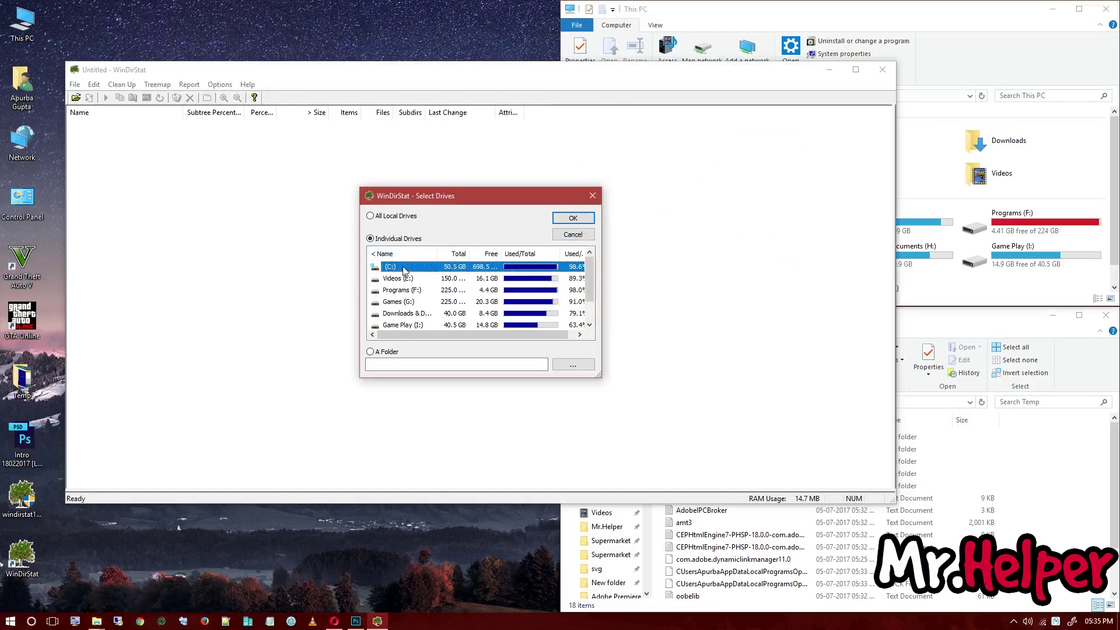
left_click(566, 221)
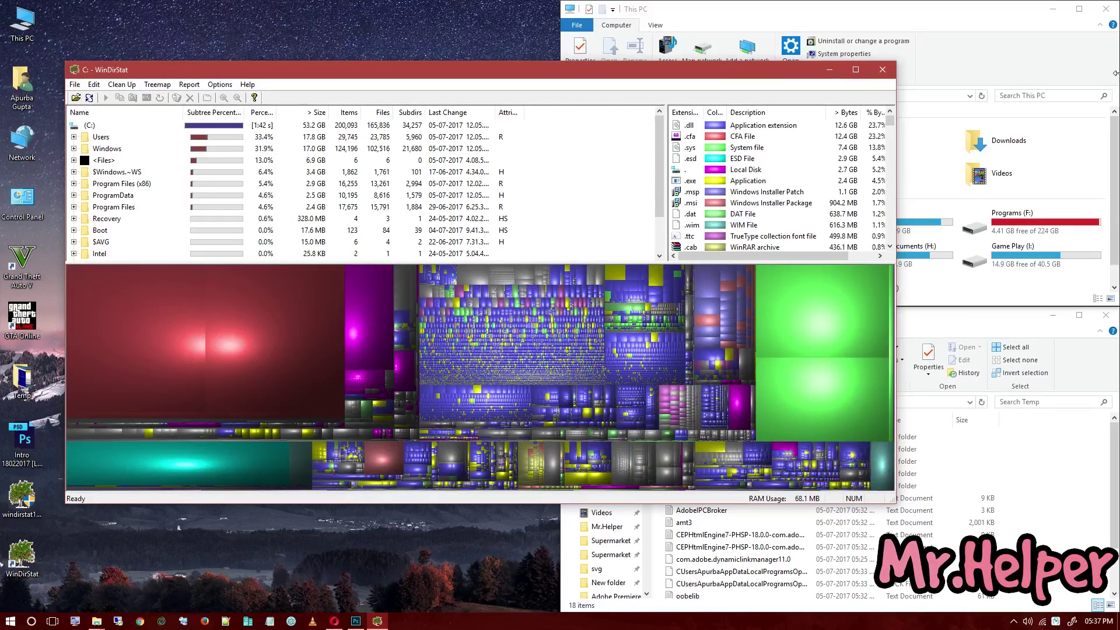
left_click(156, 128)
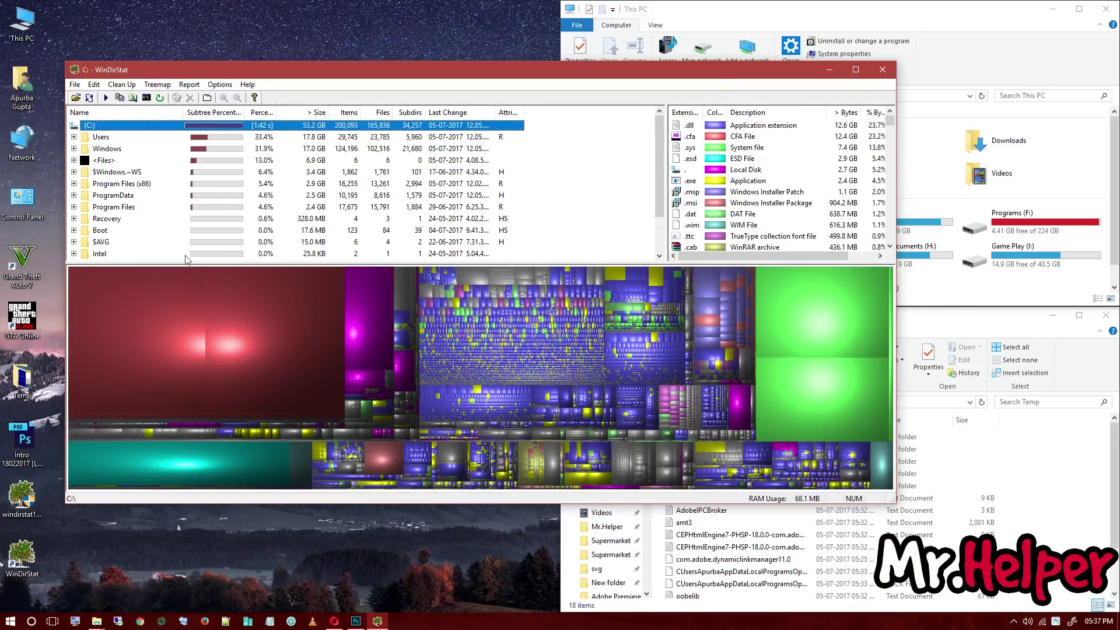
Close Photoshop and open the %Temp% folder from the Run dialog
left_click(355, 621)
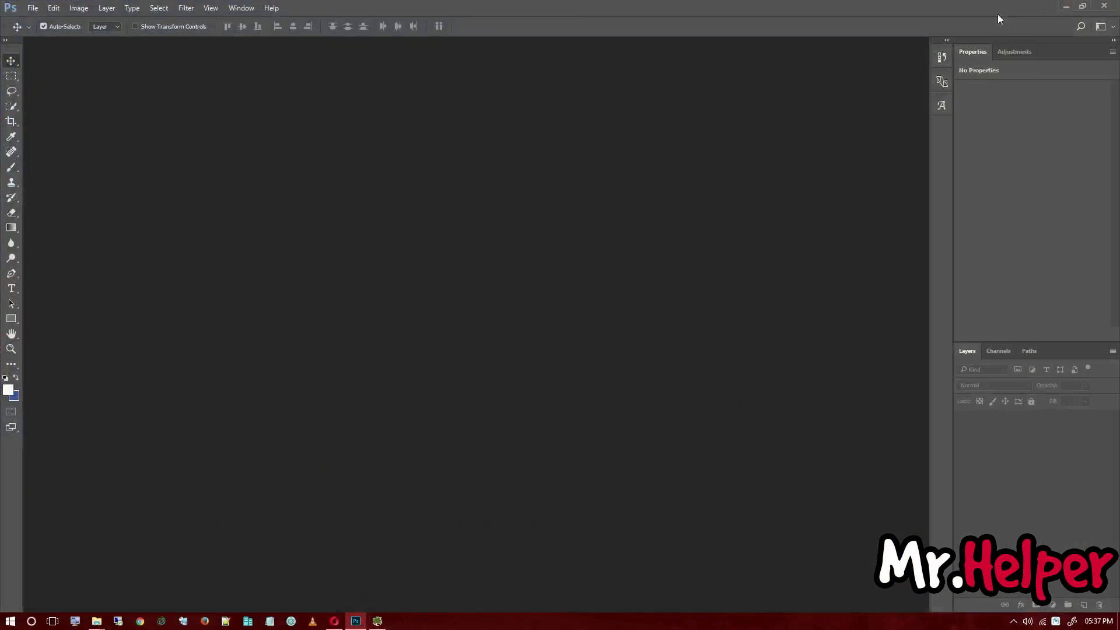
left_click(1105, 6)
key("super+r")
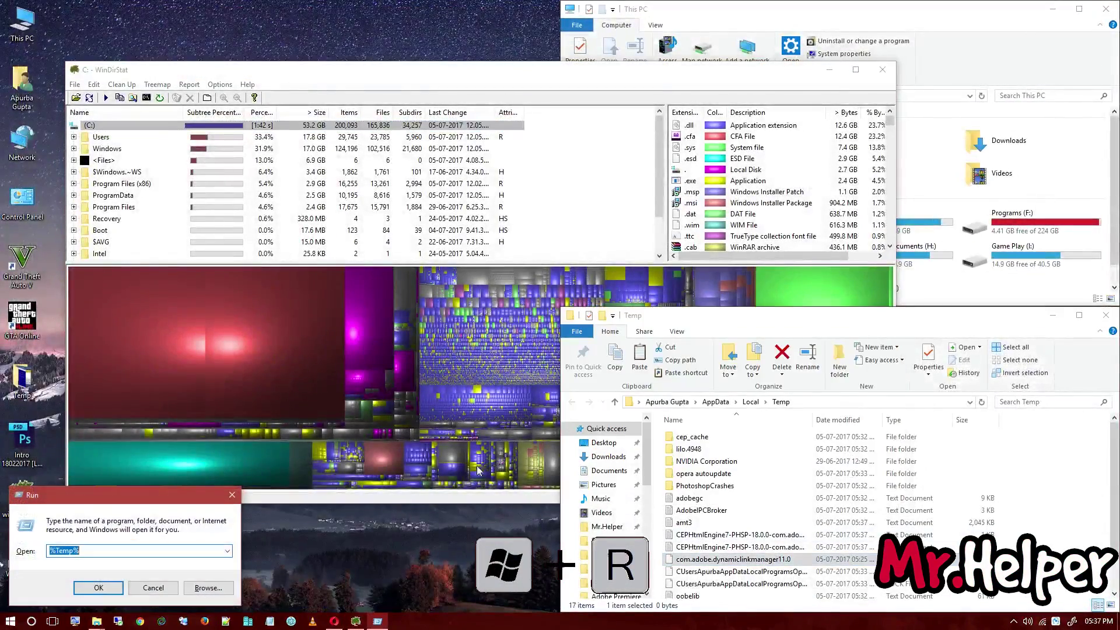
left_click(54, 551)
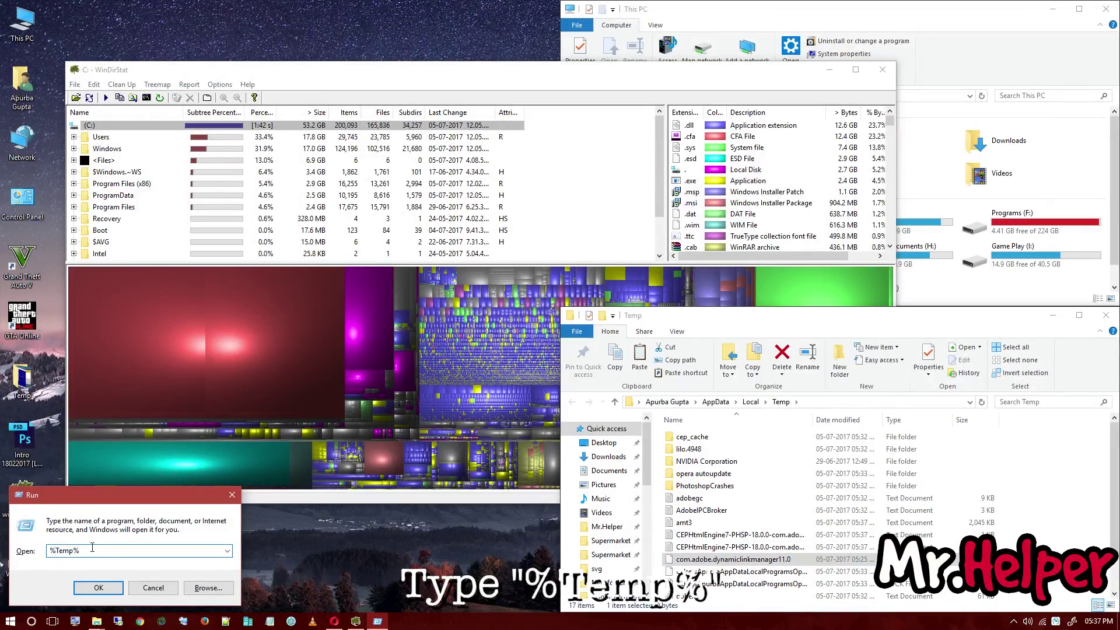
left_click(99, 588)
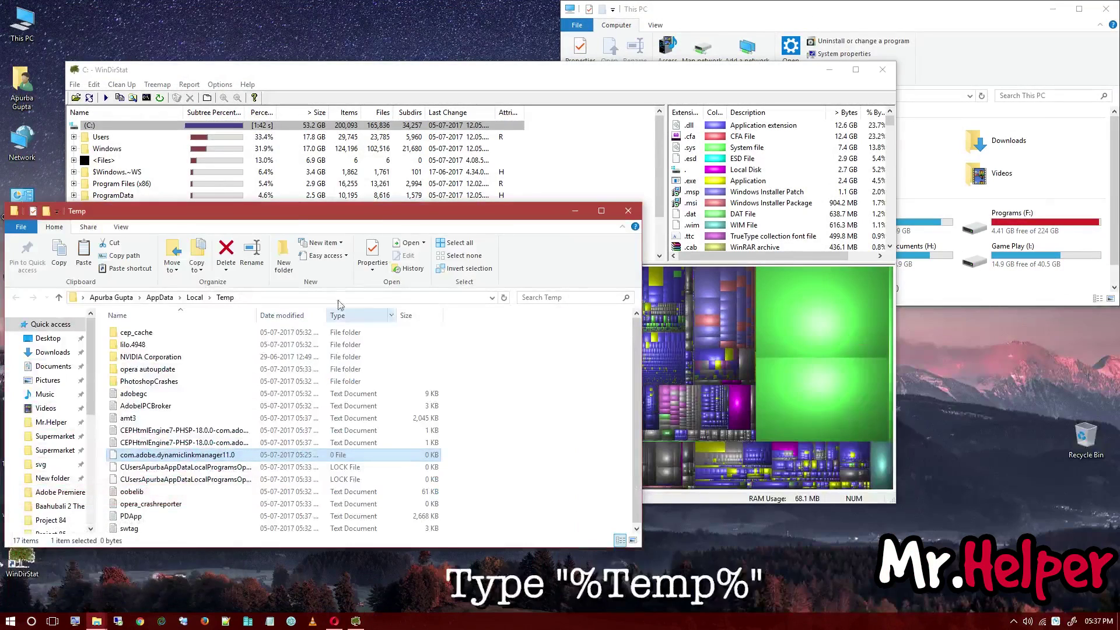
Permanently delete all Temp items, skipping in-use files, and confirm C: has 2.16 GB free
key("ctrl+a")
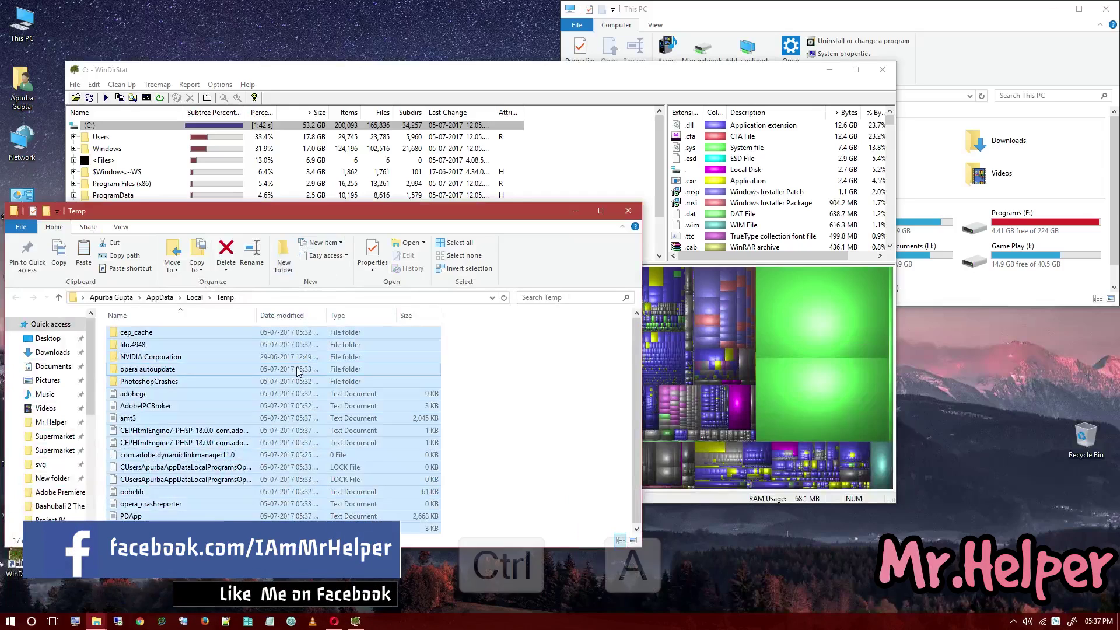
key("shift+Delete")
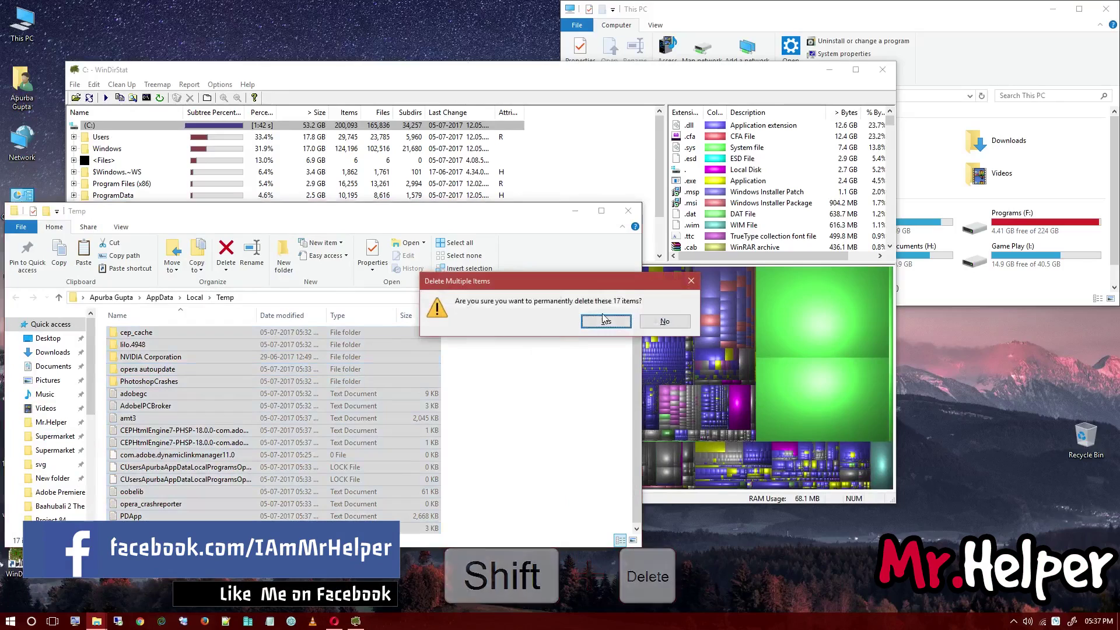
left_click(607, 322)
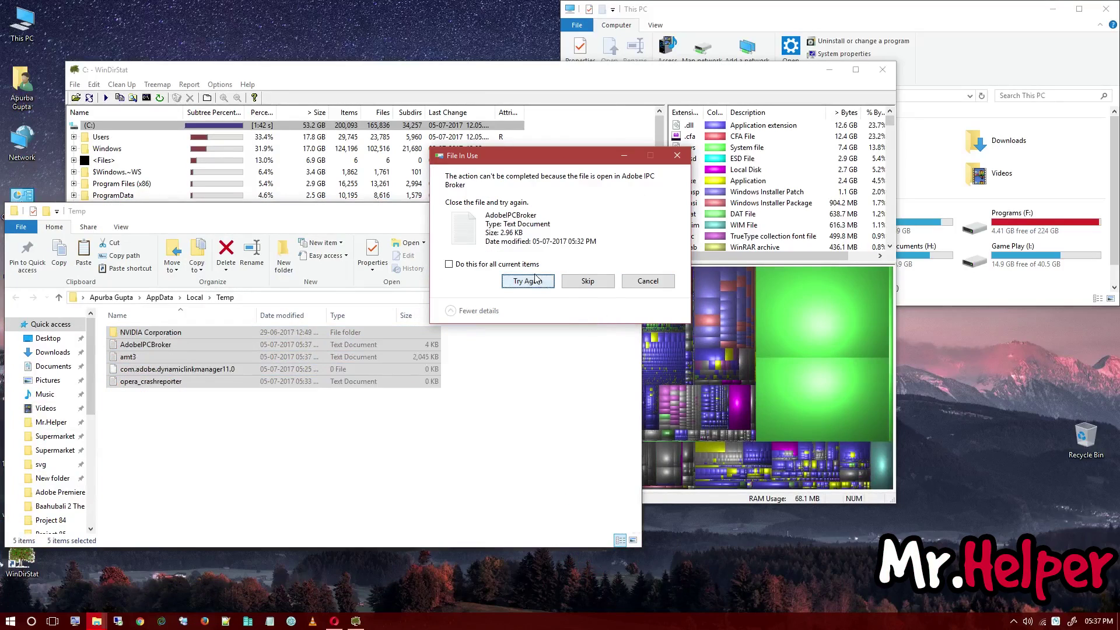
left_click(648, 282)
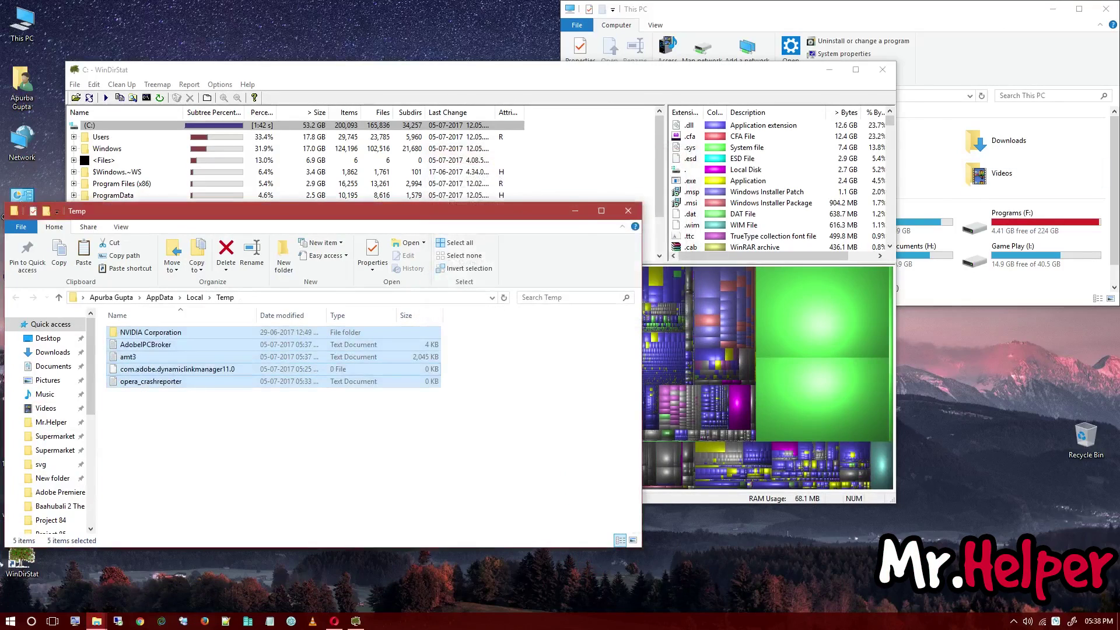
left_click(960, 42)
left_click(784, 224)
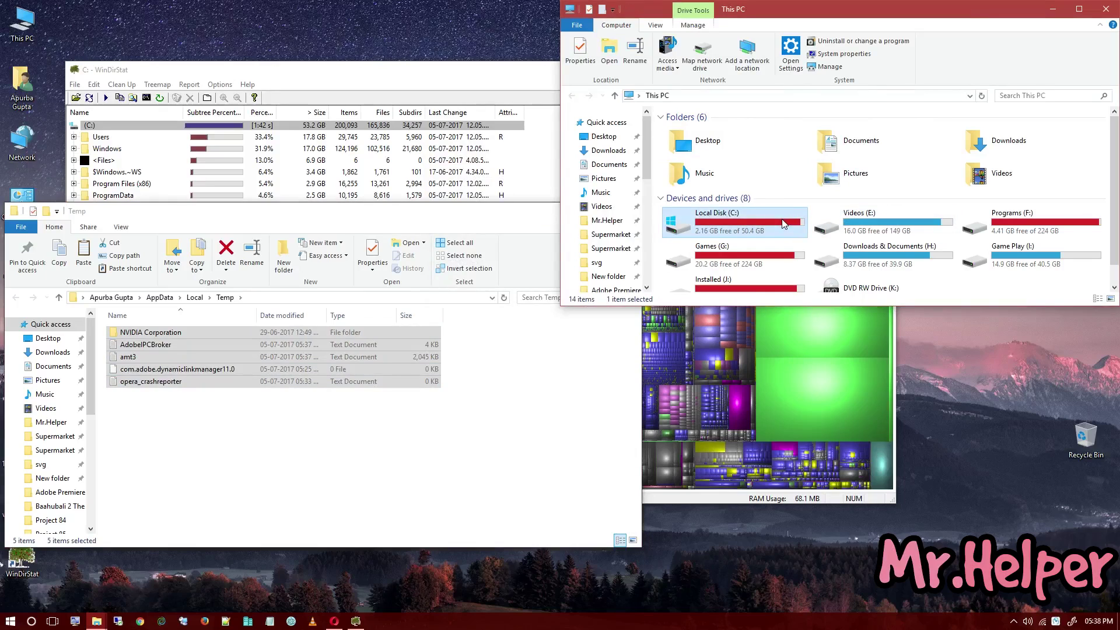
Close the Temp folder window and return to WinDirStat
left_click(451, 233)
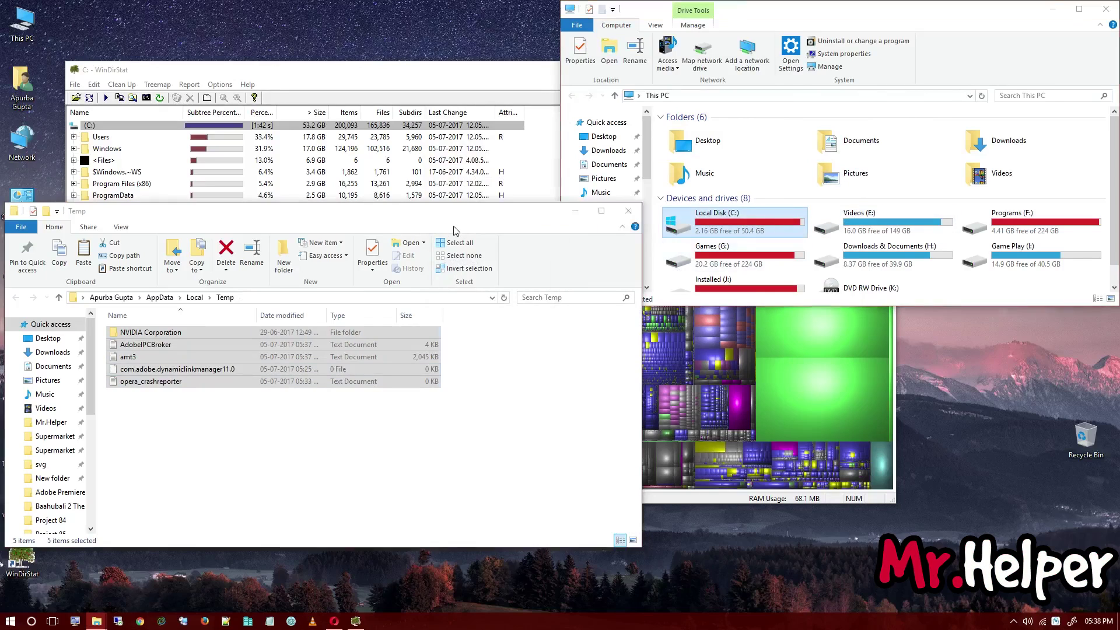
left_click(629, 211)
left_click(423, 88)
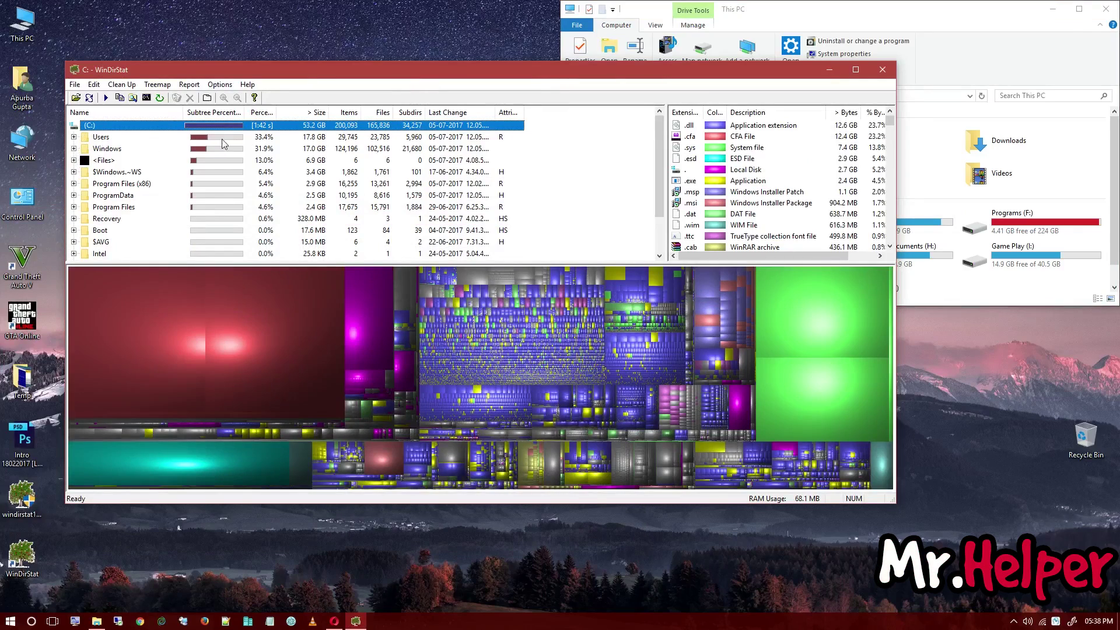
Compare Users (17.8 GB), Windows (17.0 GB) and root <Files> (6.9 GB), expanding and collapsing them
left_click(315, 140)
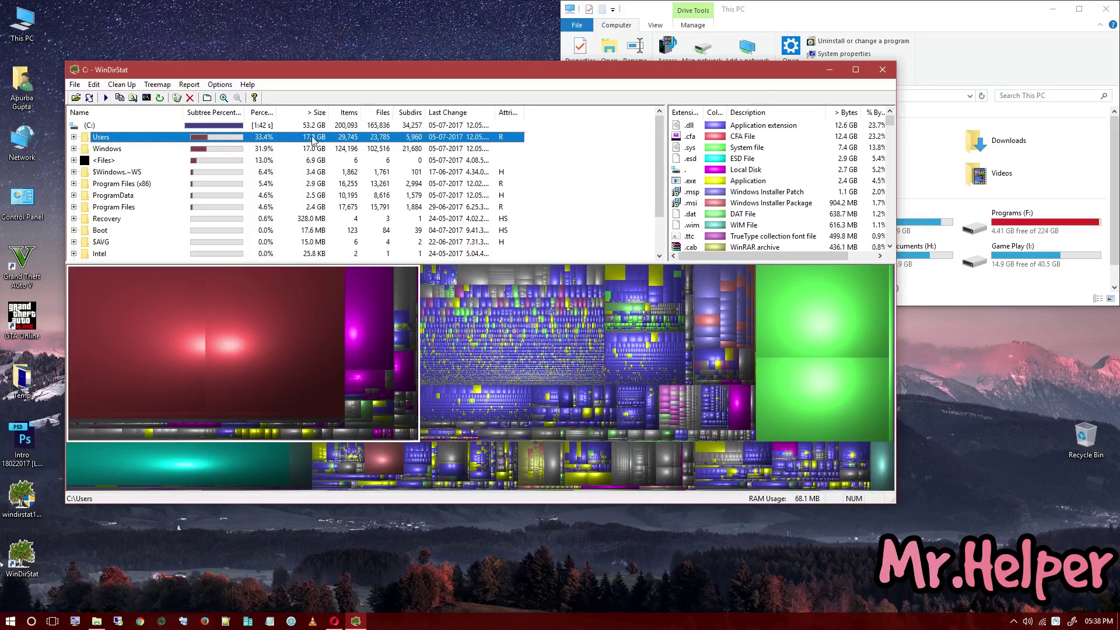
left_click(147, 150)
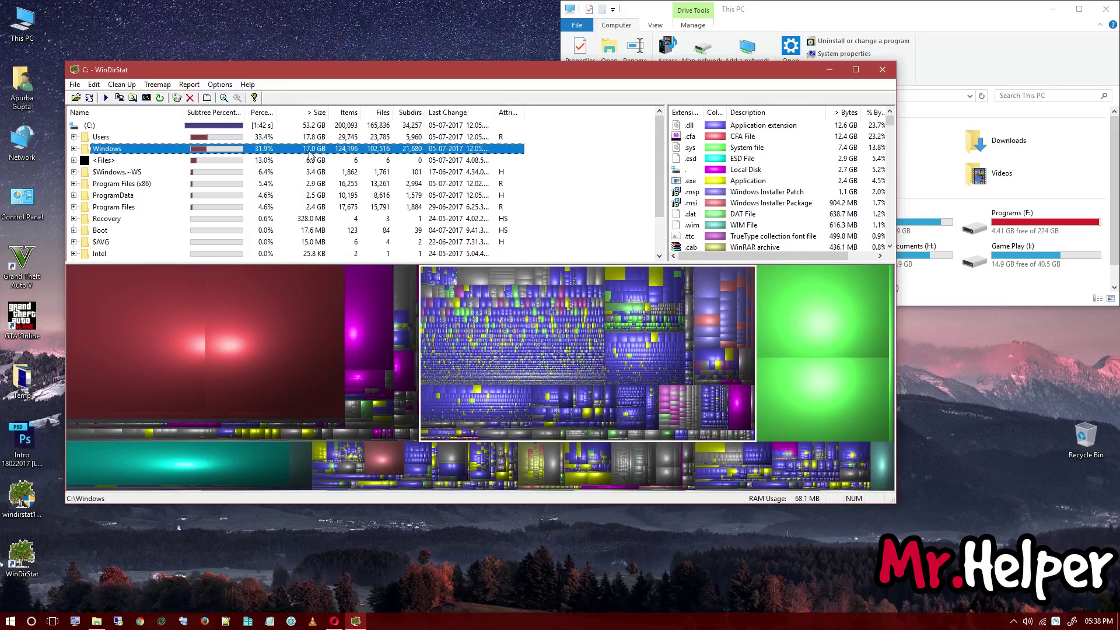
left_click(88, 161)
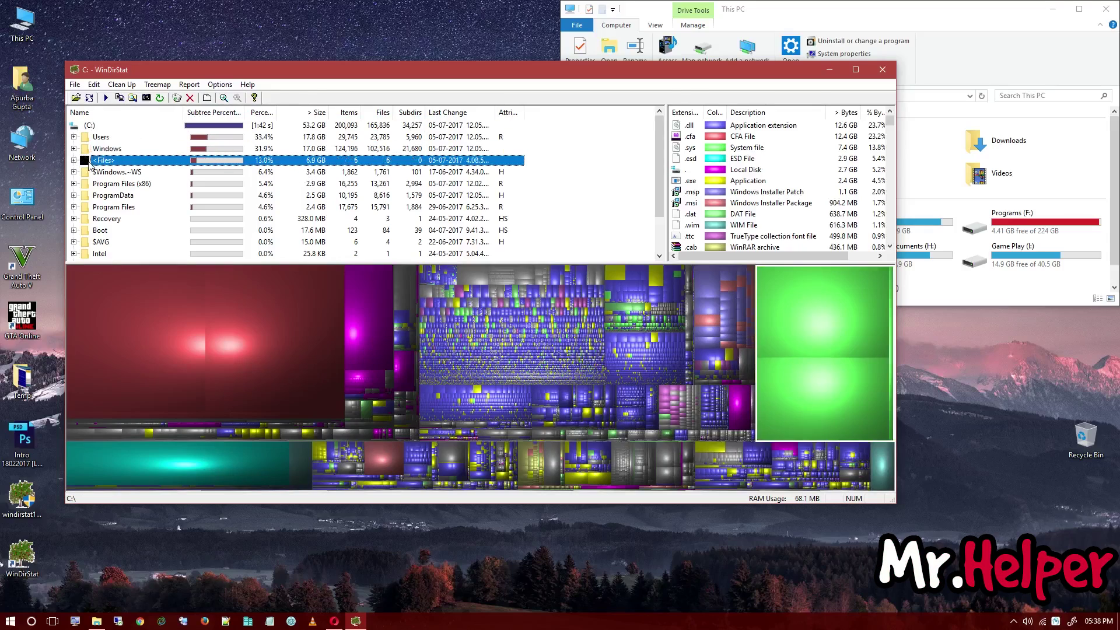
left_click(74, 160)
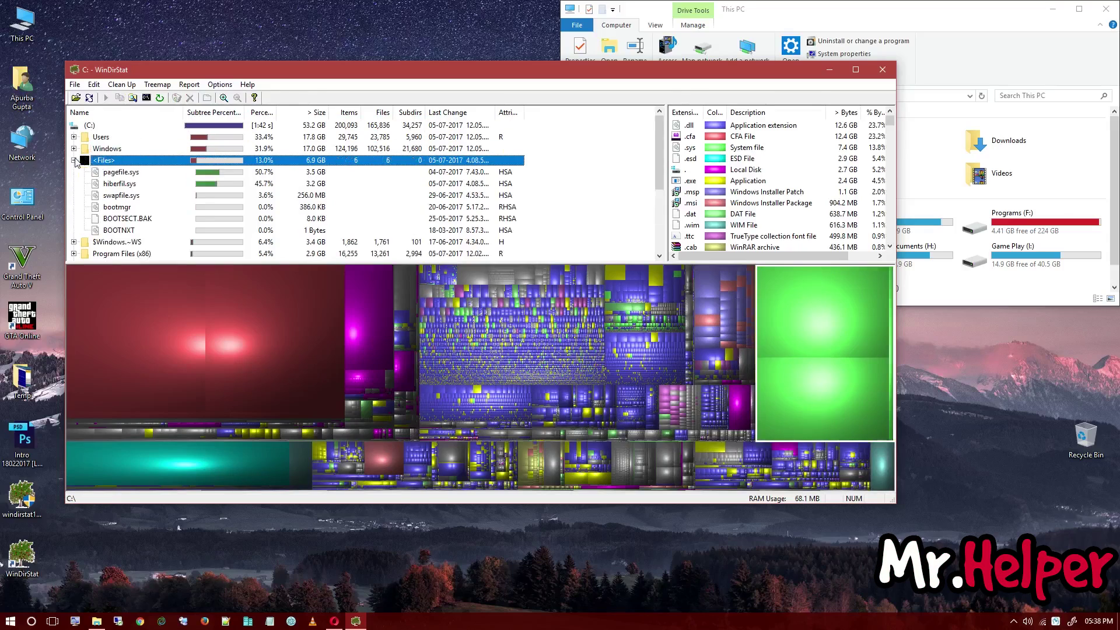
left_click(74, 160)
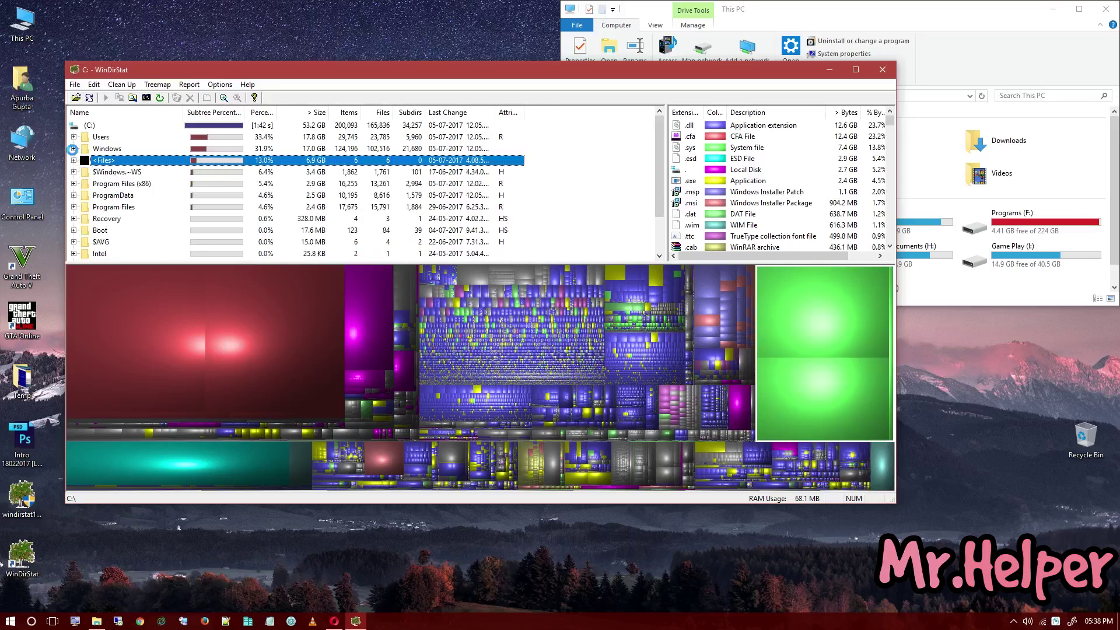
left_click(74, 149)
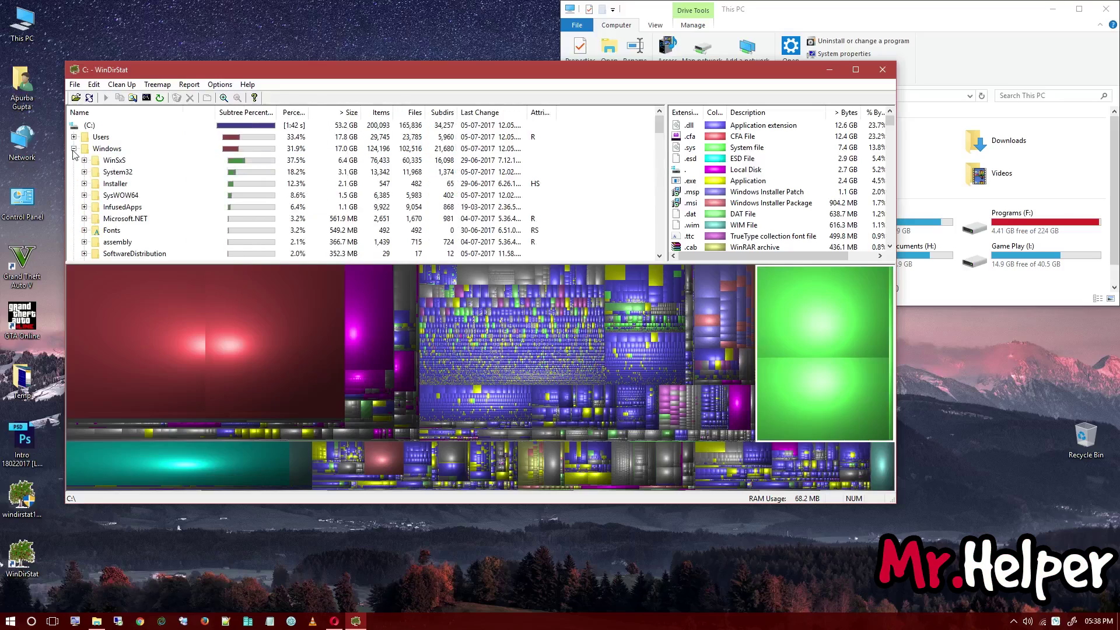
left_click(73, 149)
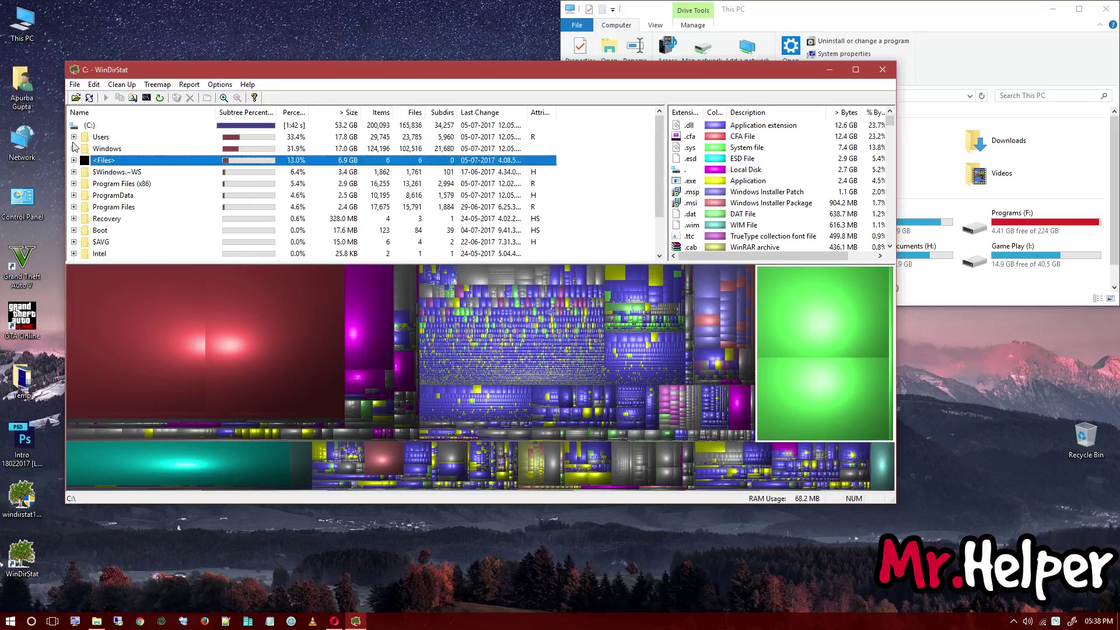
left_click(100, 138)
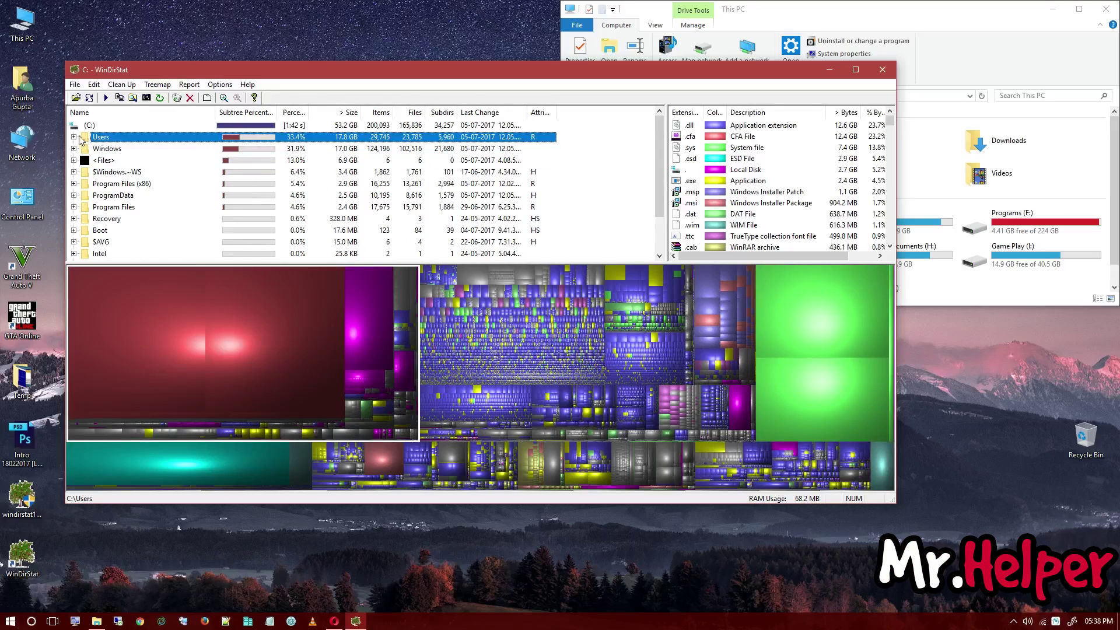
Expand Users, the profile folder, AppData, Roaming and Adobe to reveal Common at 12.5 GB
left_click(74, 137)
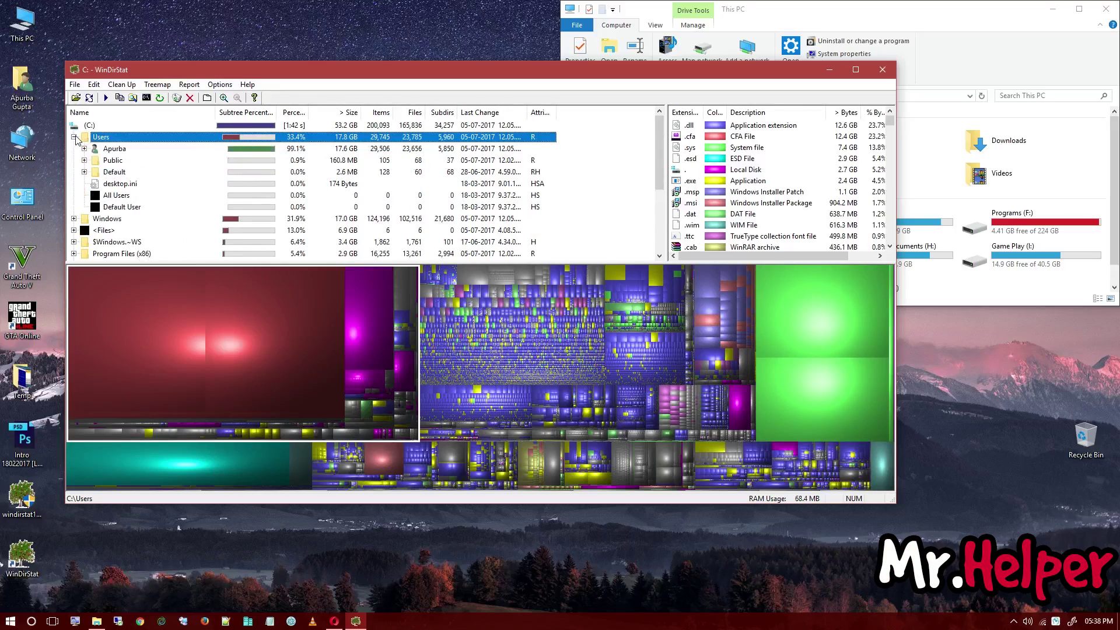
left_click(145, 148)
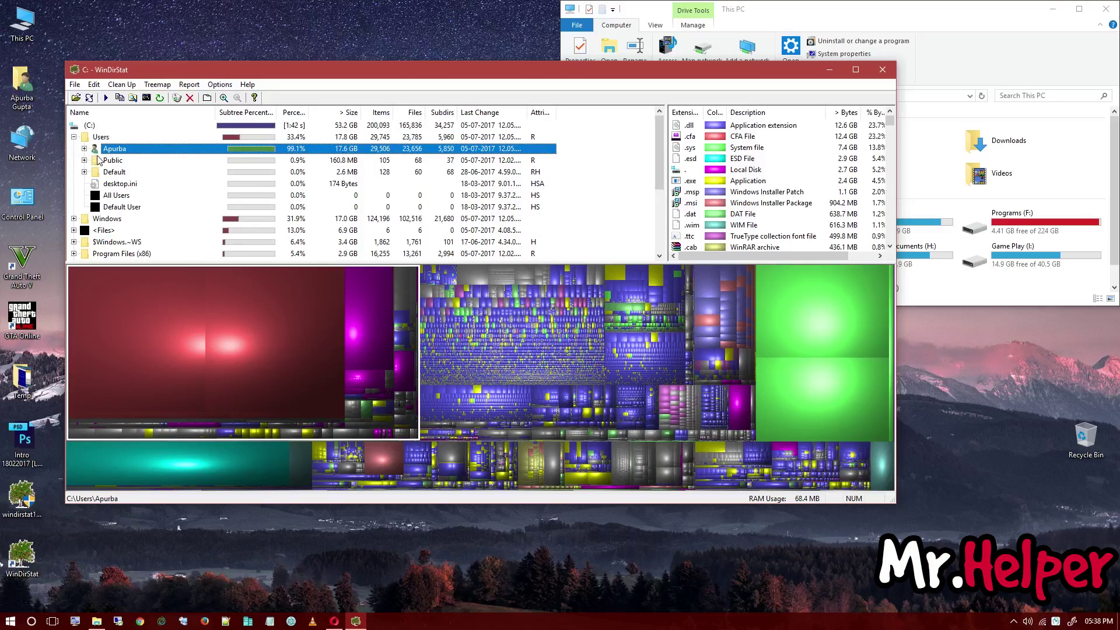
left_click(86, 149)
left_click(268, 165)
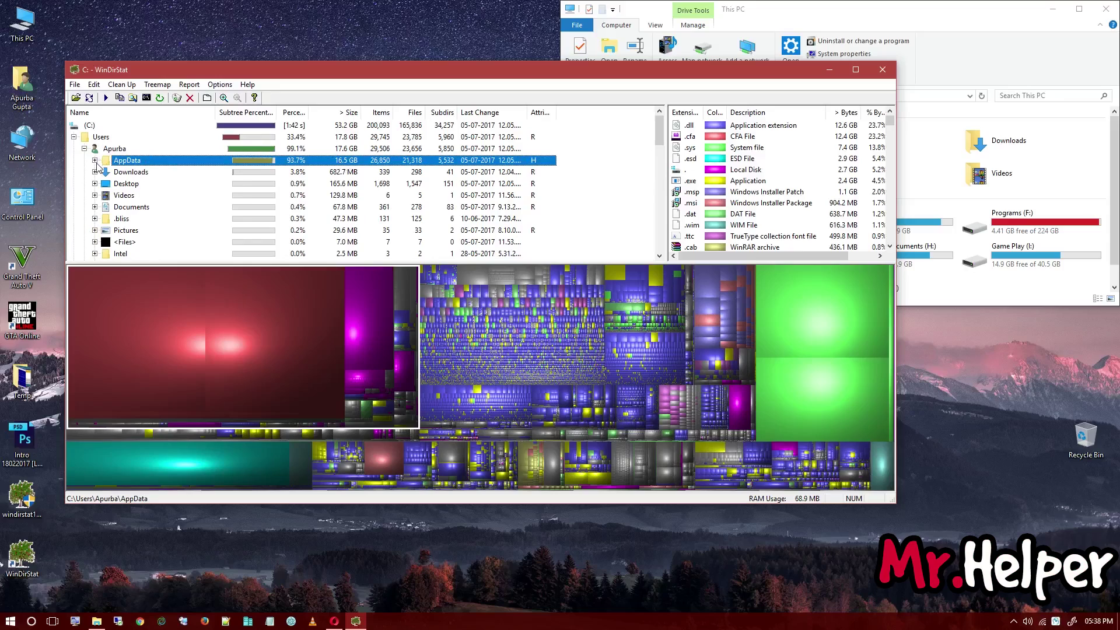
left_click(94, 160)
left_click(340, 173)
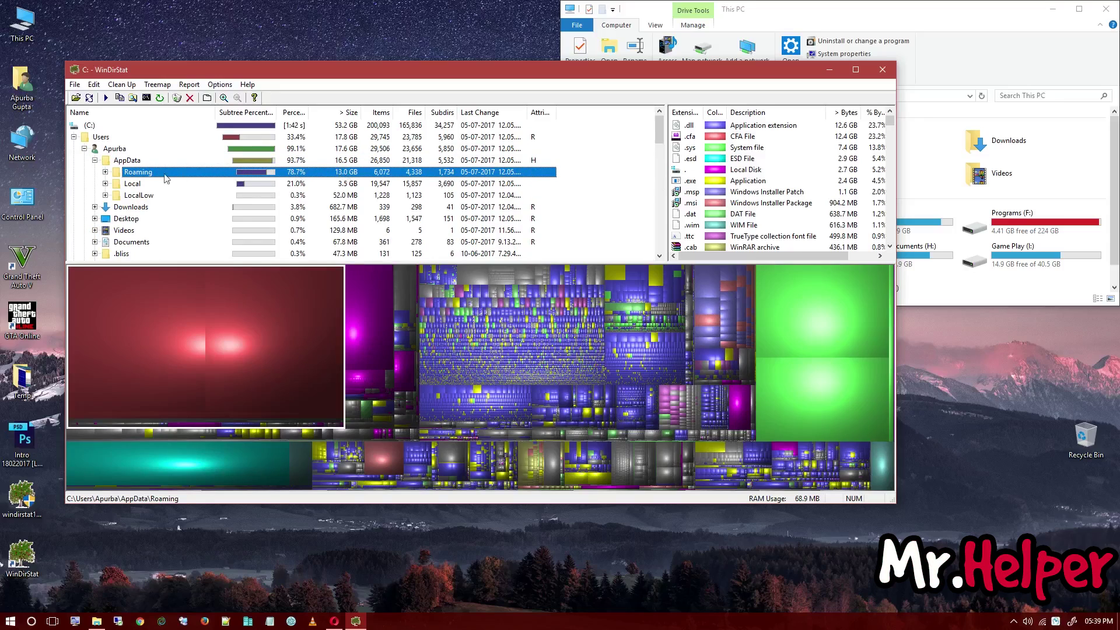
left_click(105, 172)
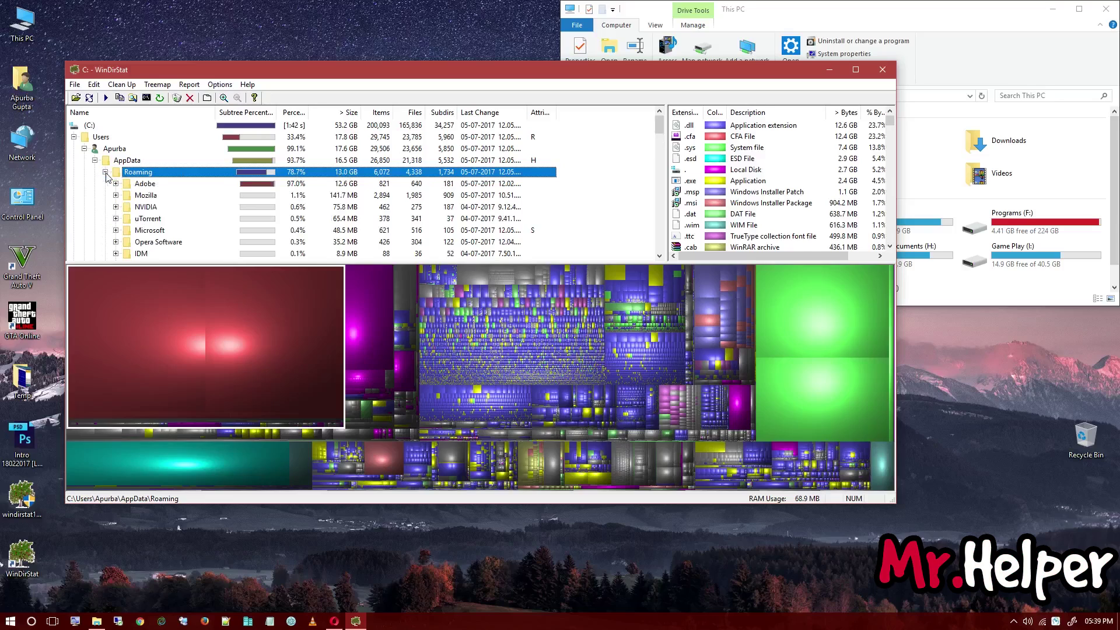
left_click(141, 185)
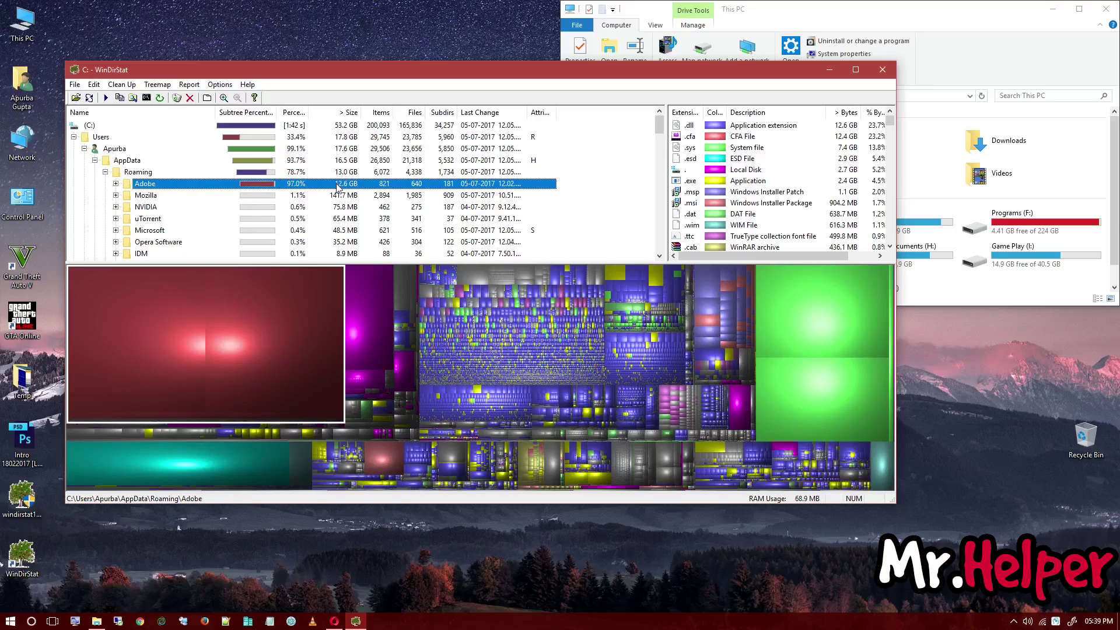
left_click(116, 183)
scroll(175, 204, "down", 3)
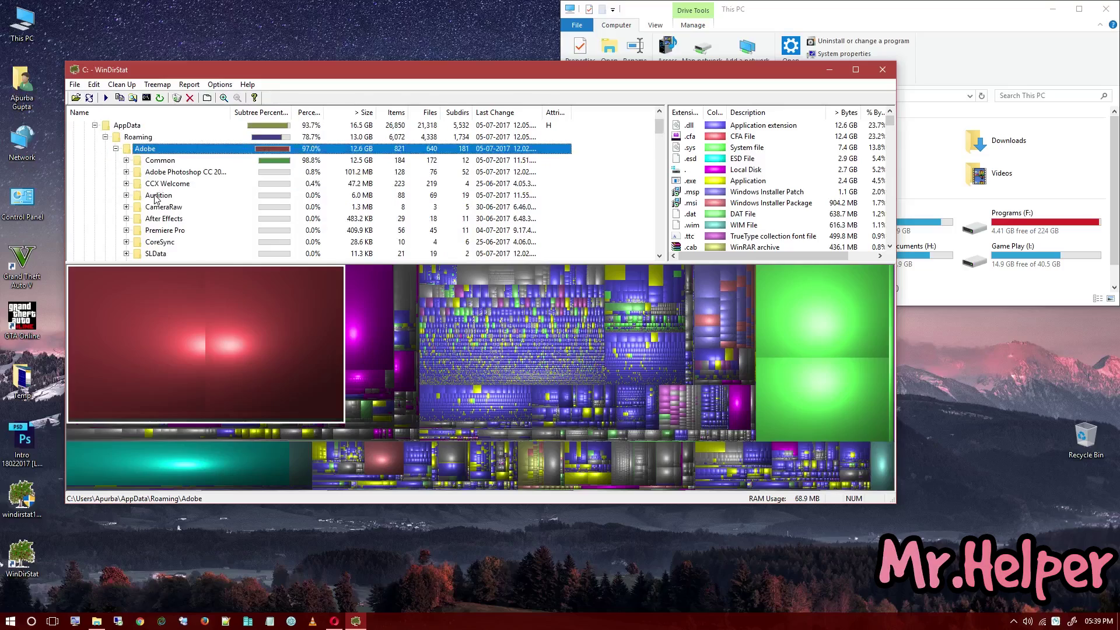
scroll(175, 204, "up", 1)
Maximize WinDirStat and widen the Name column to read full folder names
double_click(324, 69)
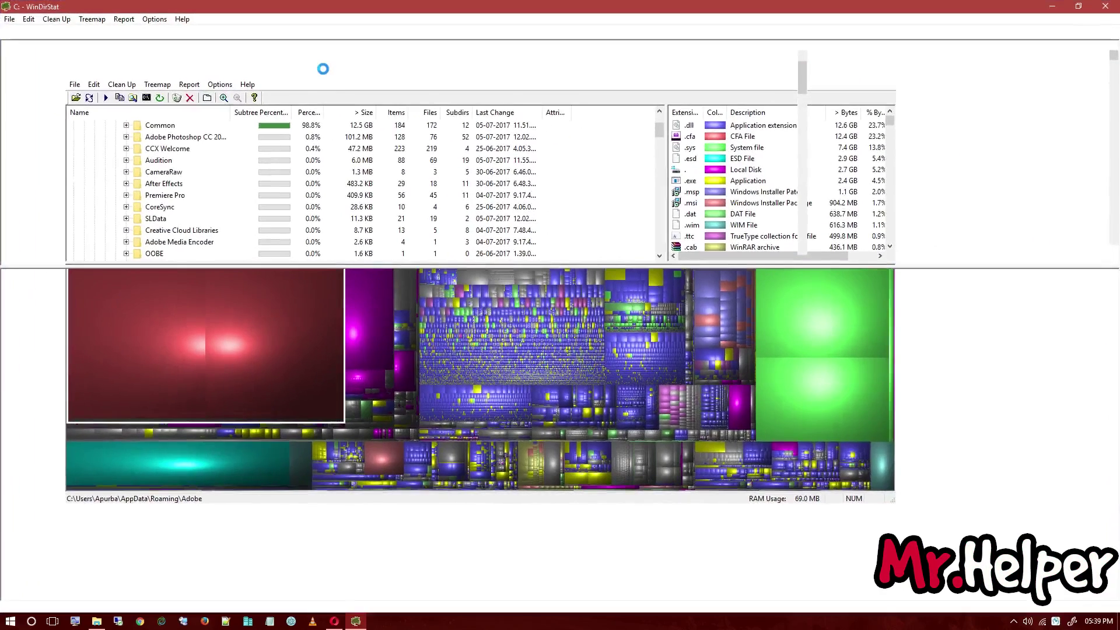
scroll(237, 150, "up", 2)
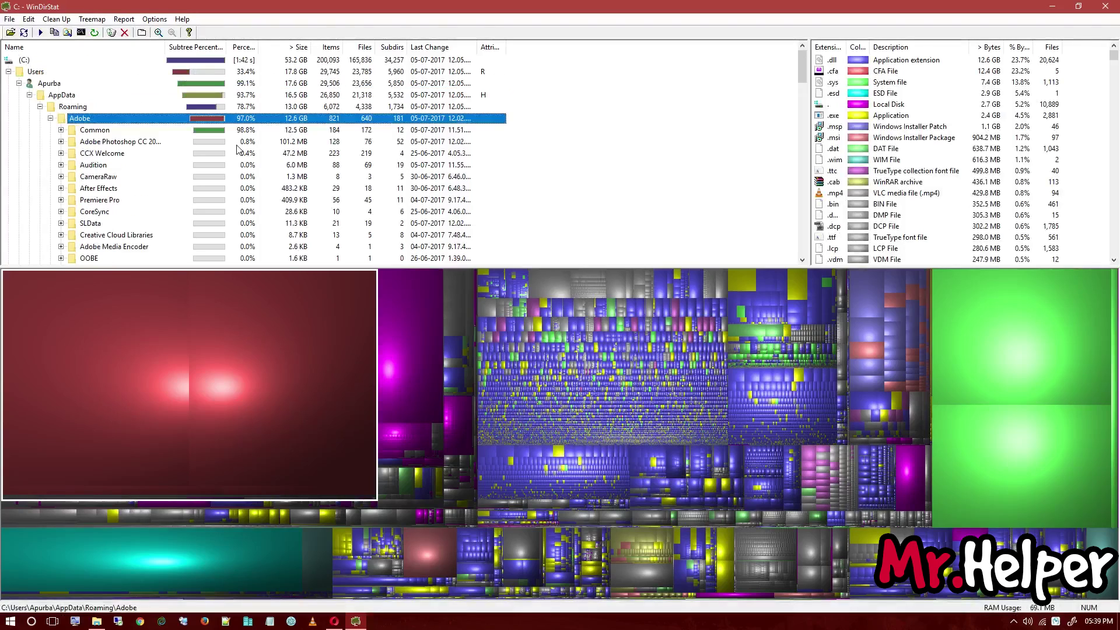
left_click_drag(167, 51, 257, 59)
scroll(145, 156, "down", 4)
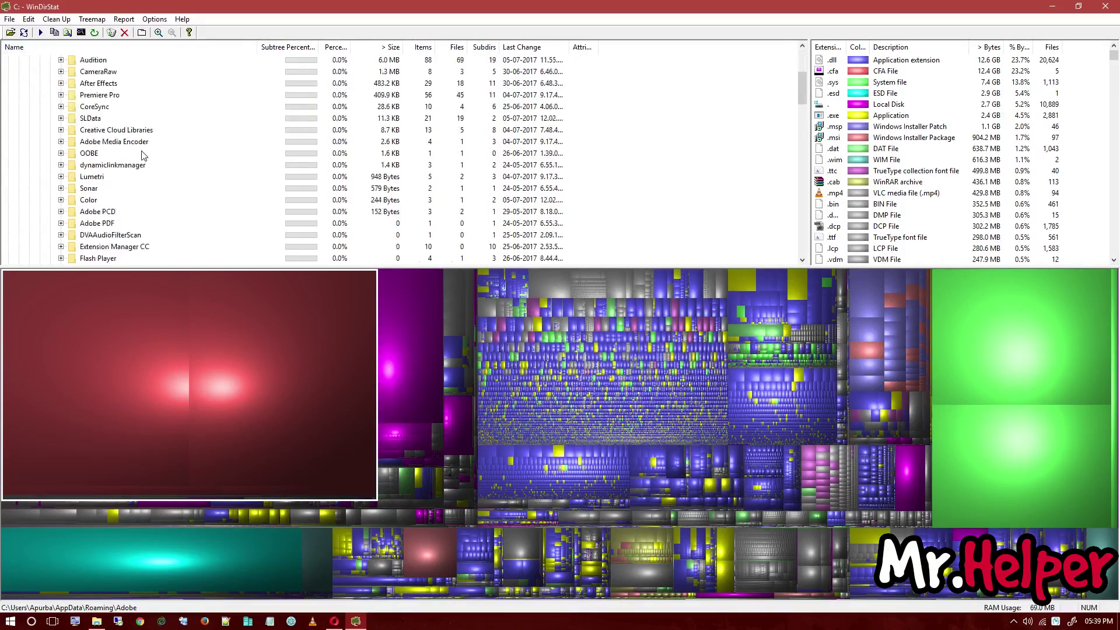
scroll(144, 155, "up", 4)
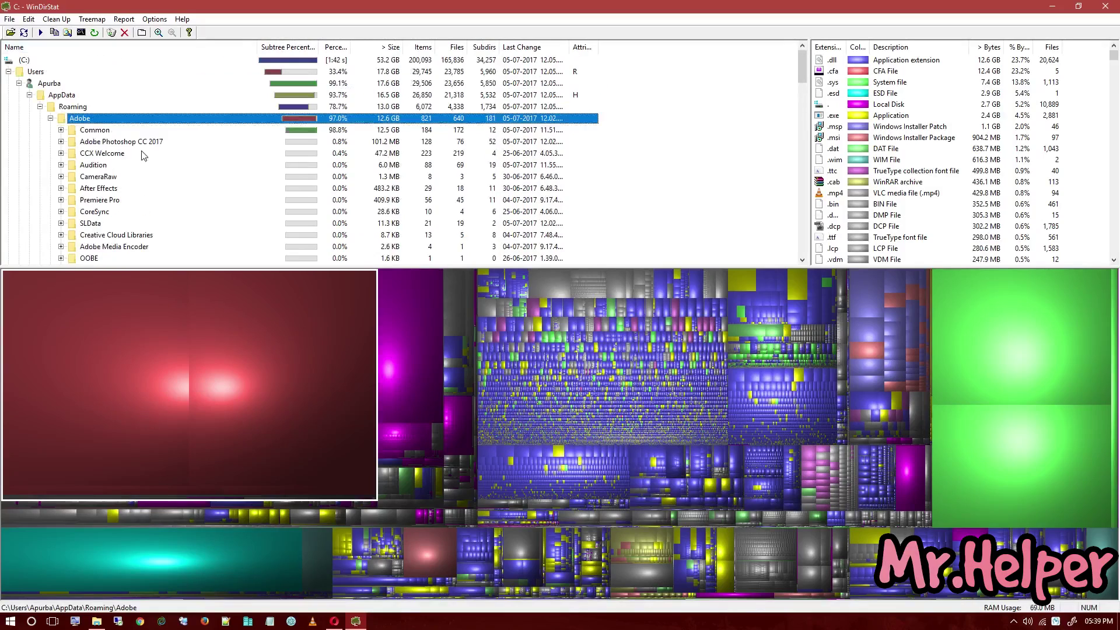
Expand Common and compare its subfolders, finding Media Cache Files holds 12.4 GB
left_click(61, 131)
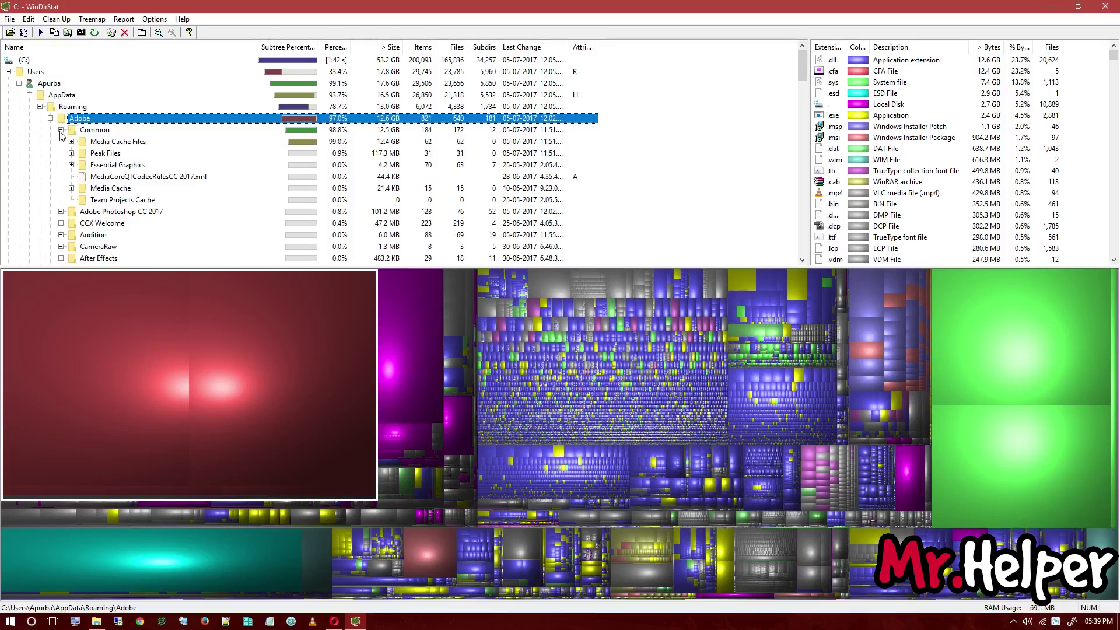
left_click(100, 143)
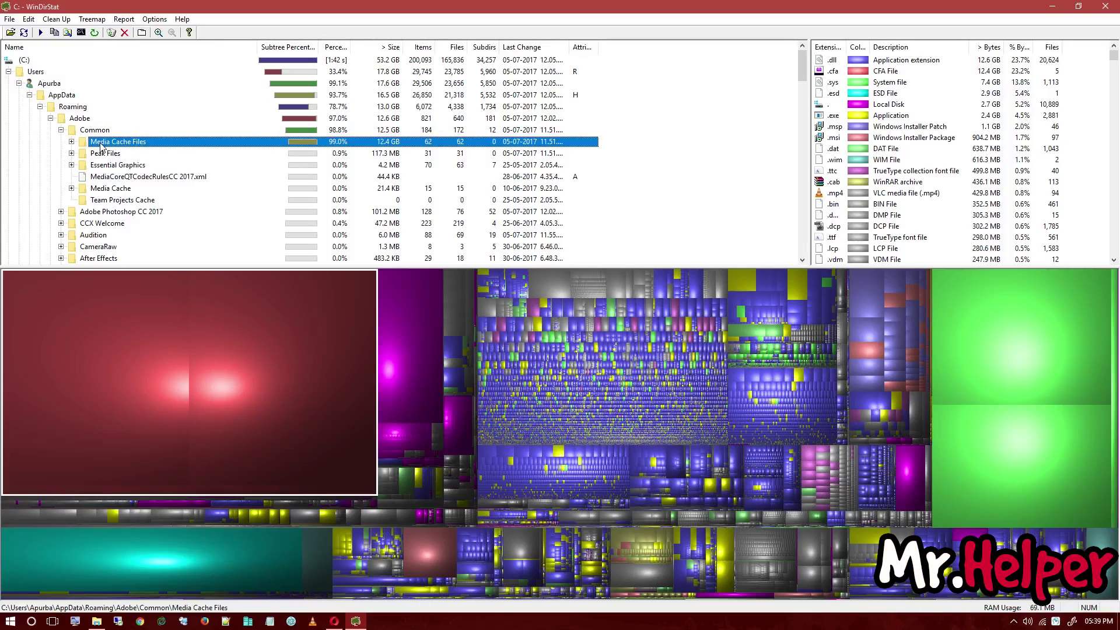
left_click(116, 154)
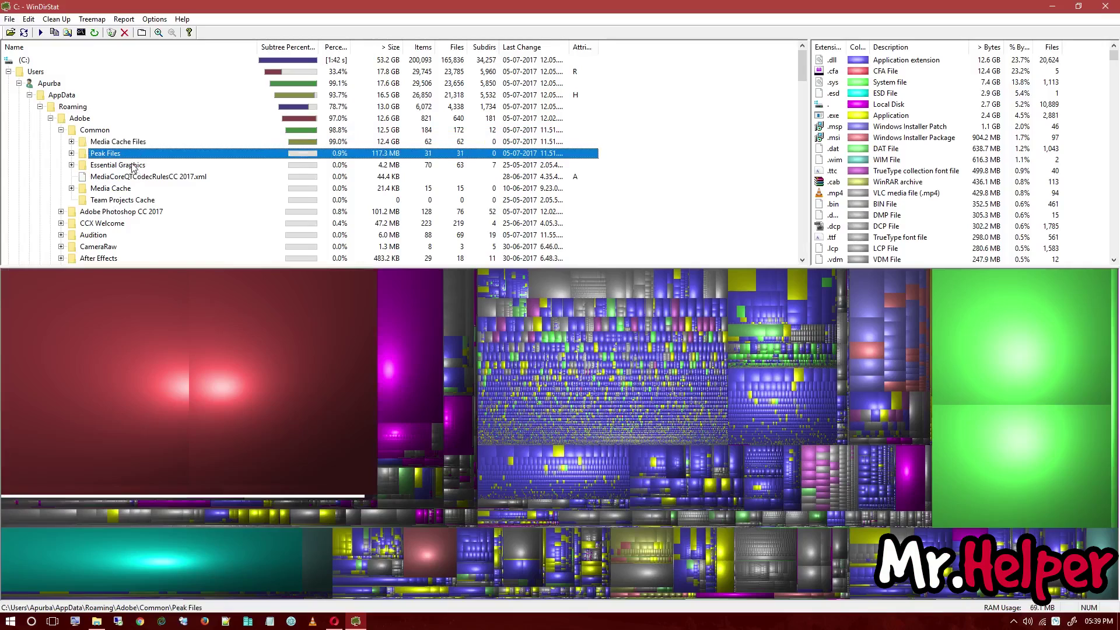
left_click(133, 167)
left_click(143, 178)
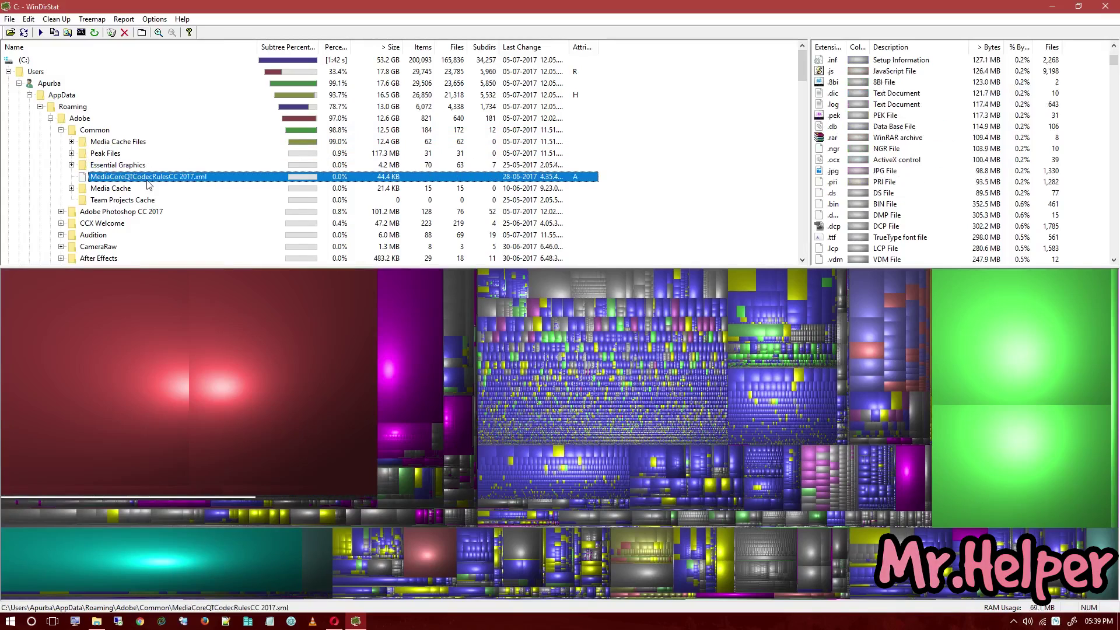
left_click(133, 188)
left_click(135, 200)
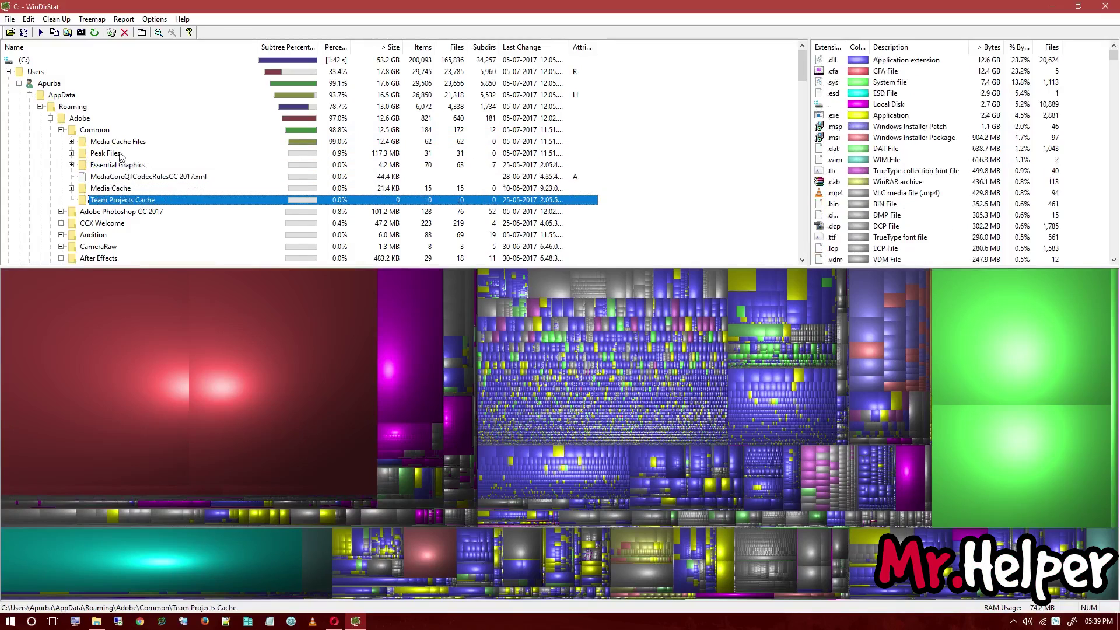
left_click(114, 143)
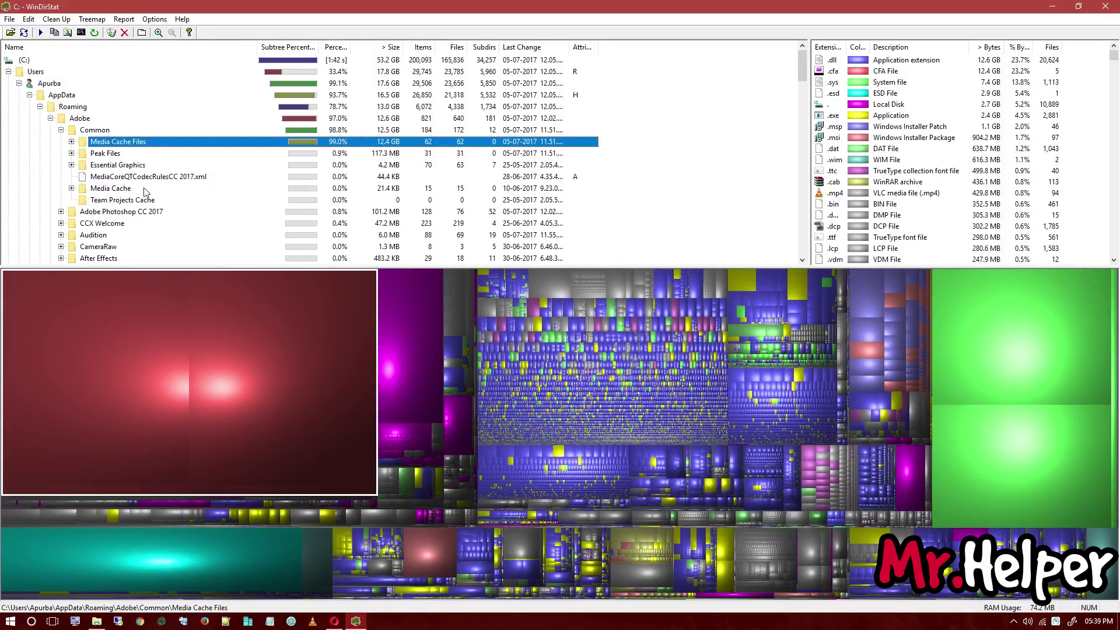
left_click(71, 142)
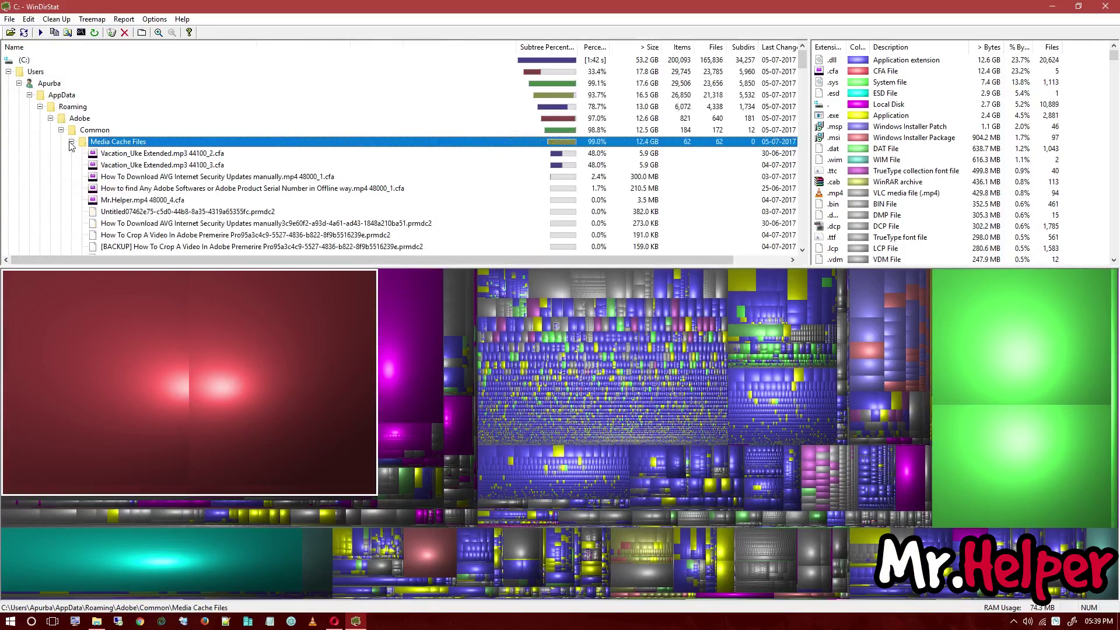
left_click(71, 142)
left_click(87, 132)
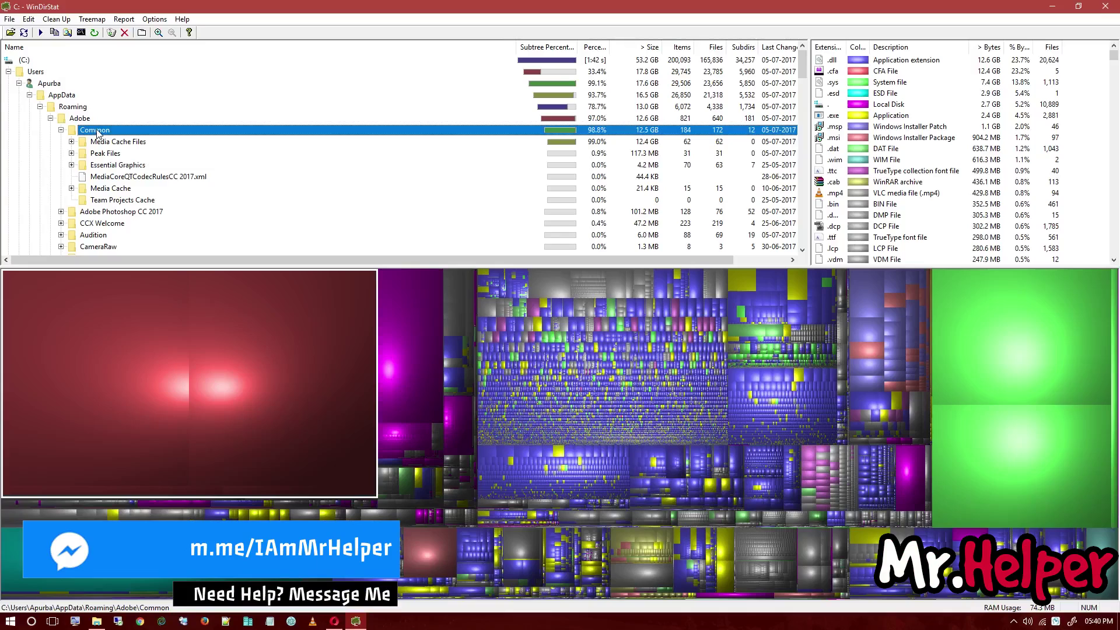
Open Common in Explorer from WinDirStat, then recheck Media Cache Files, Peak Files and Essential Graphics
right_click(97, 134)
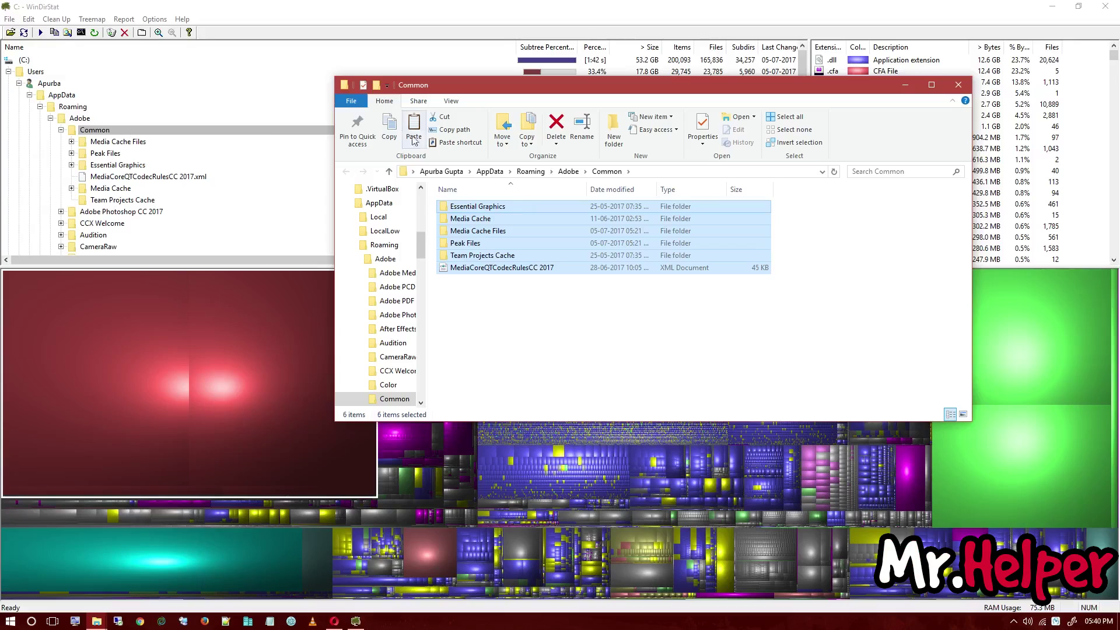
left_click(103, 153)
left_click(71, 141)
left_click(72, 141)
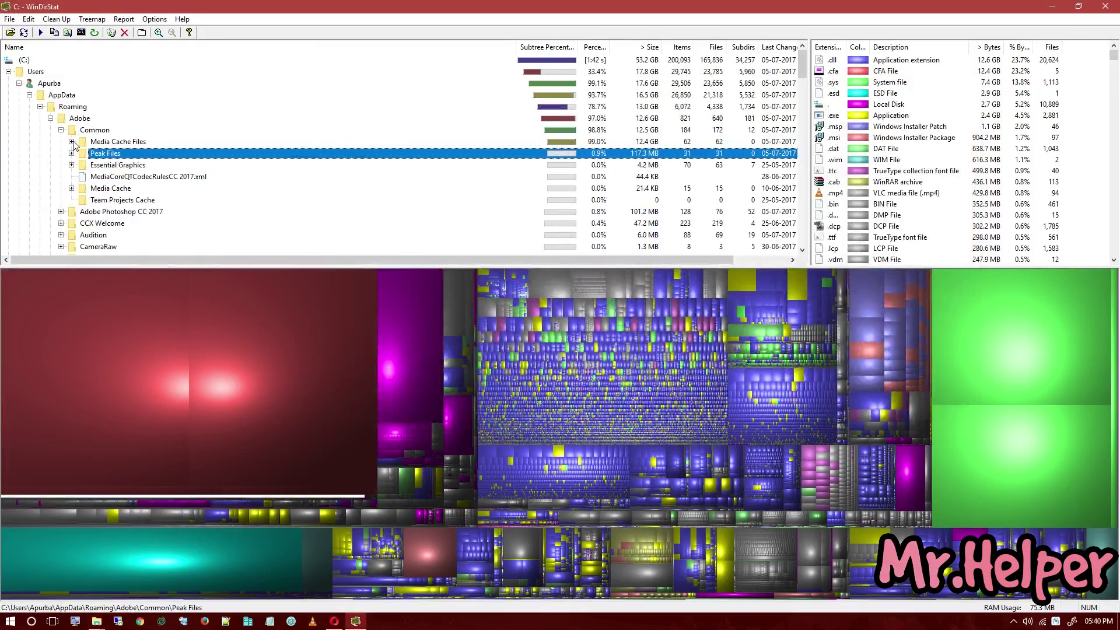
left_click(71, 153)
left_click(71, 153)
left_click(75, 165)
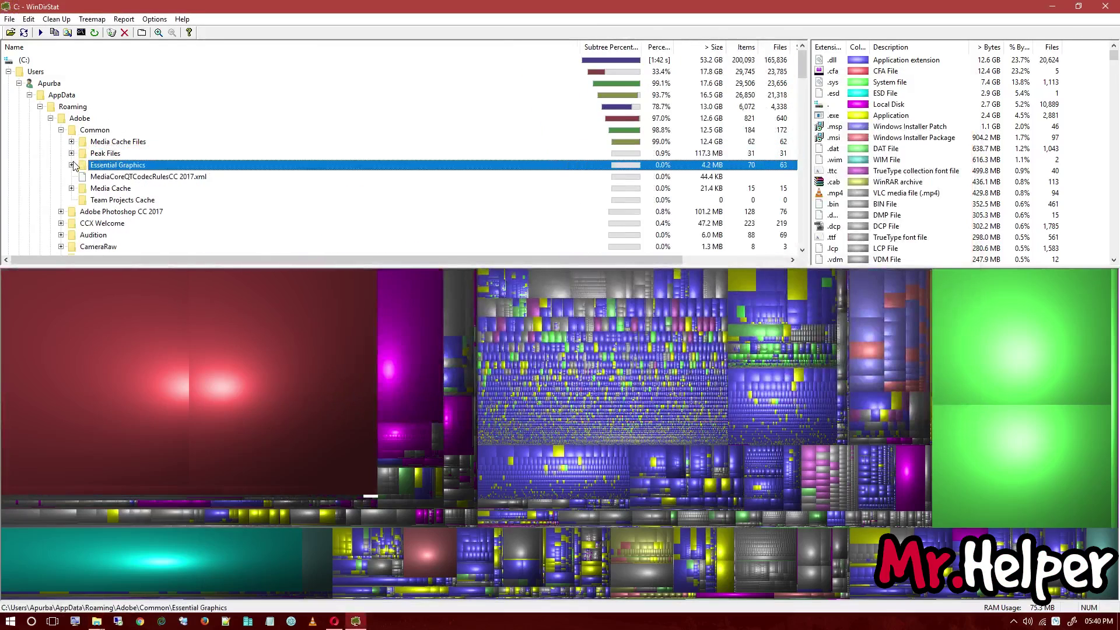
left_click(71, 165)
left_click(71, 165)
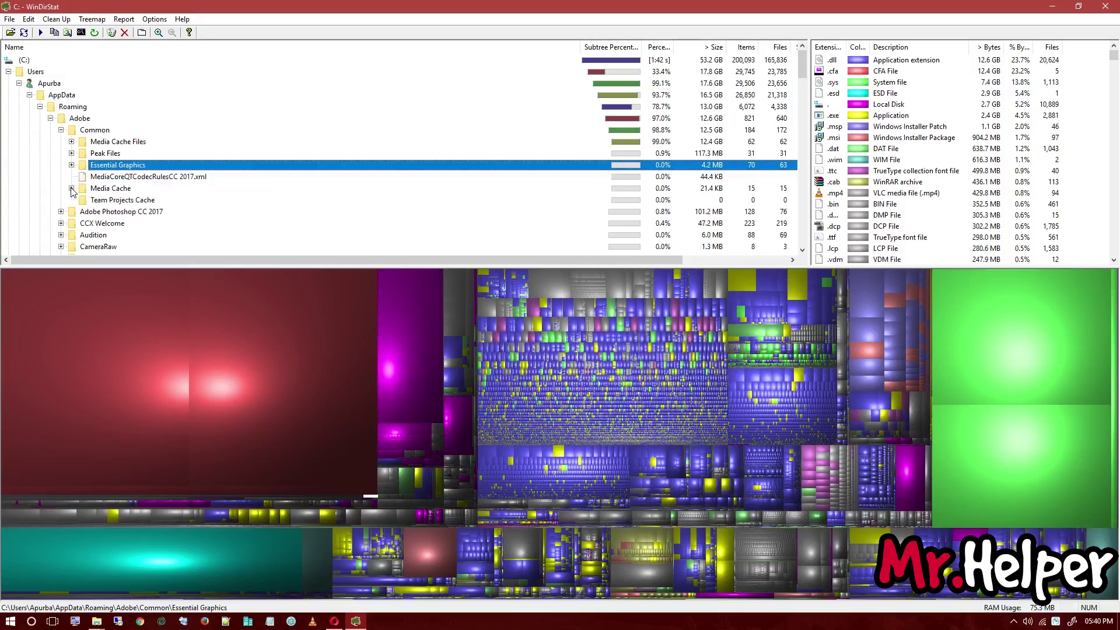
Switch to the Common folder's Explorer window and clear its selection
left_click(96, 622)
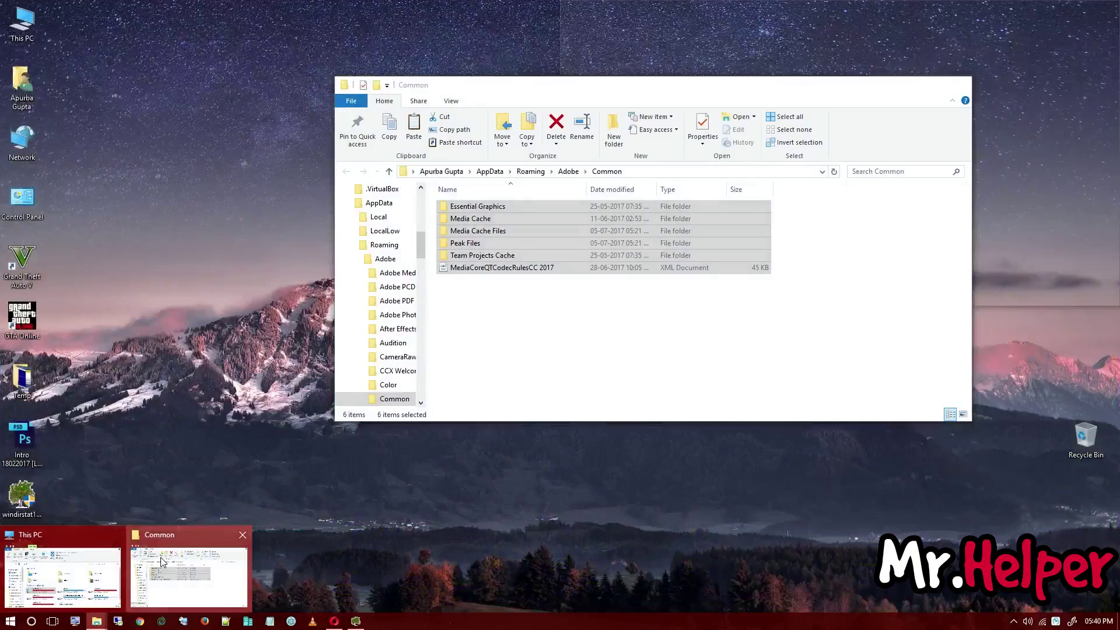
left_click(188, 578)
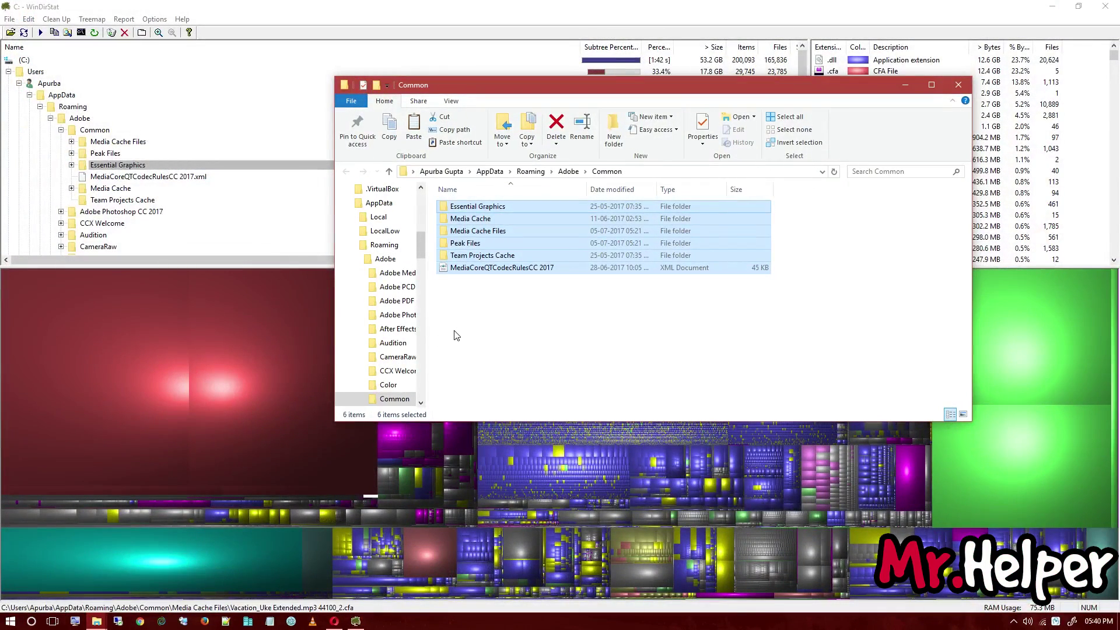
left_click(521, 335)
Select the six Common items, Essential Graphics through Team Projects Cache, and permanently delete them
left_click_drag(640, 353, 473, 204)
right_click(475, 232)
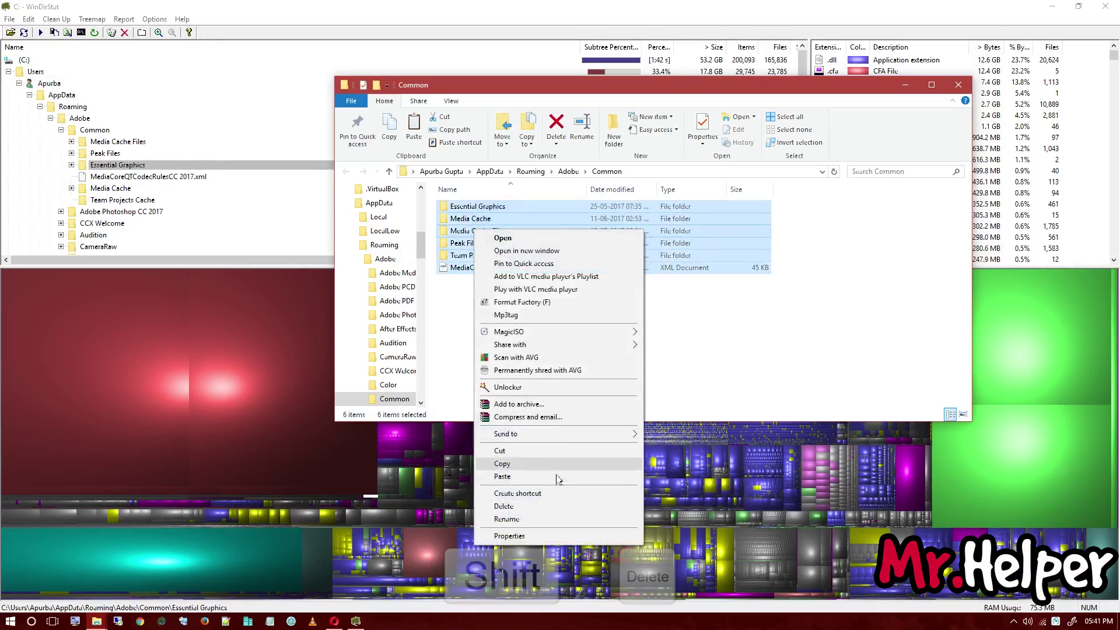
left_click(555, 506, "shift")
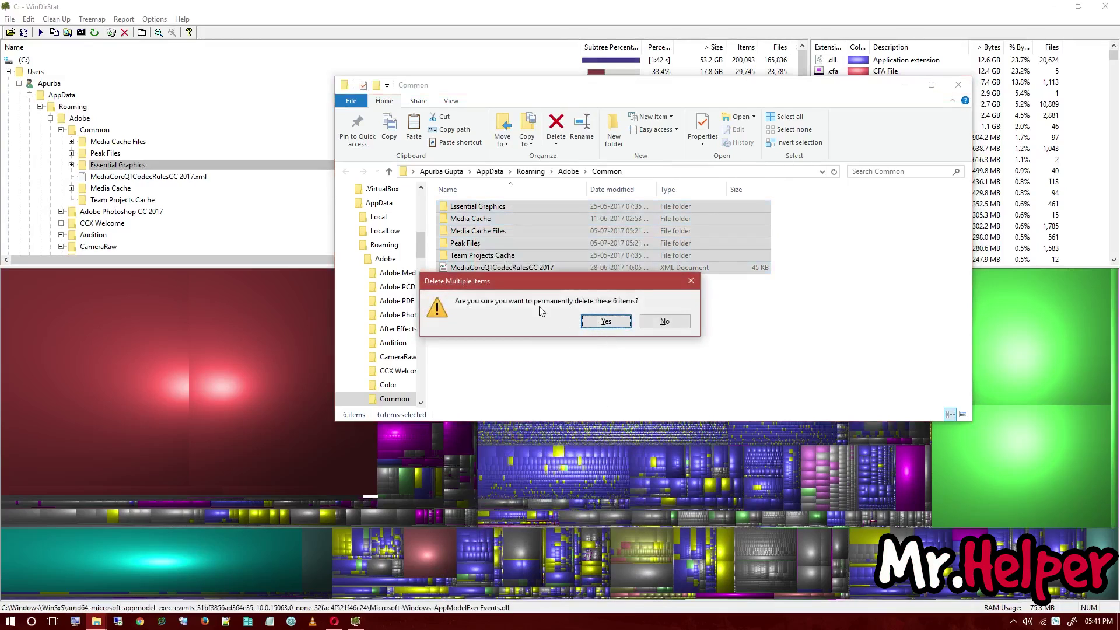
left_click(601, 324)
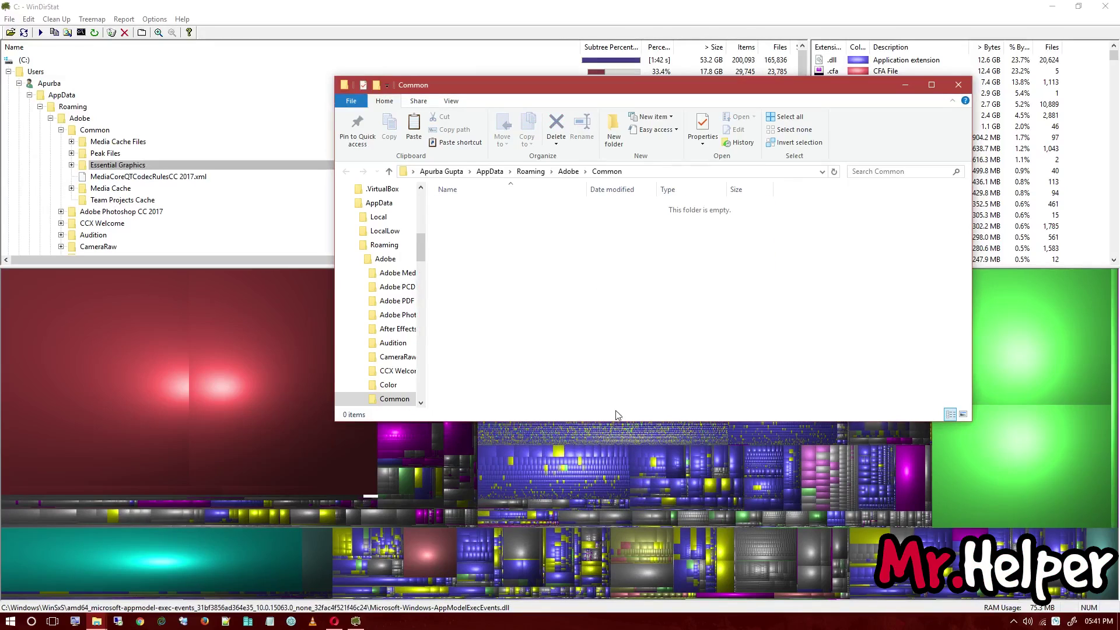
Confirm C: now has 14.6 GB free, then open the Intro 18022017 PSD
key("super+d")
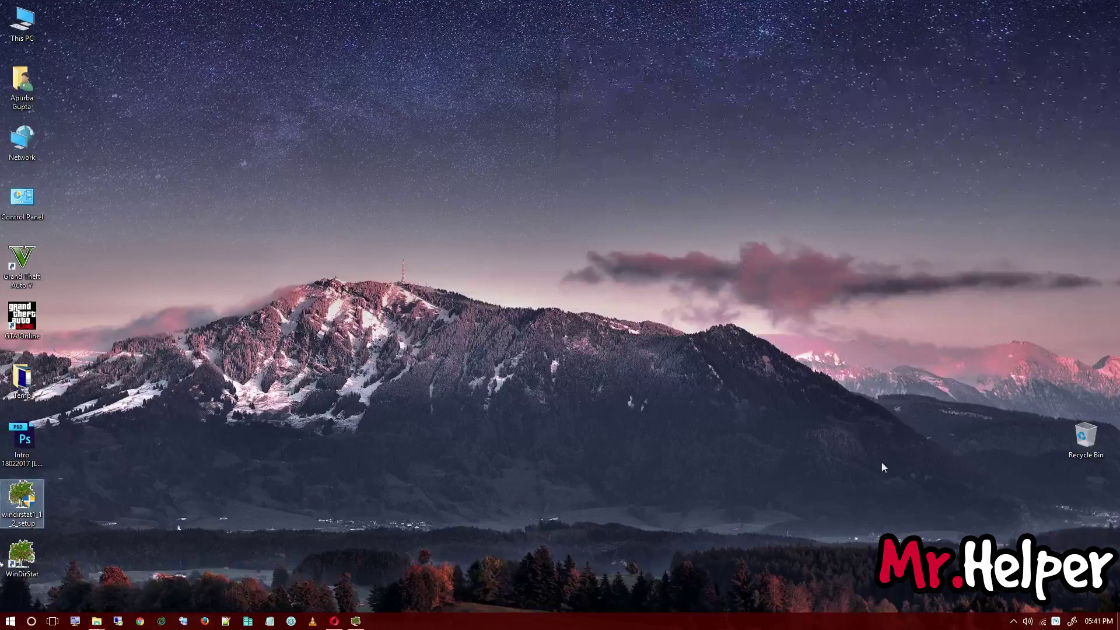
double_click(28, 5)
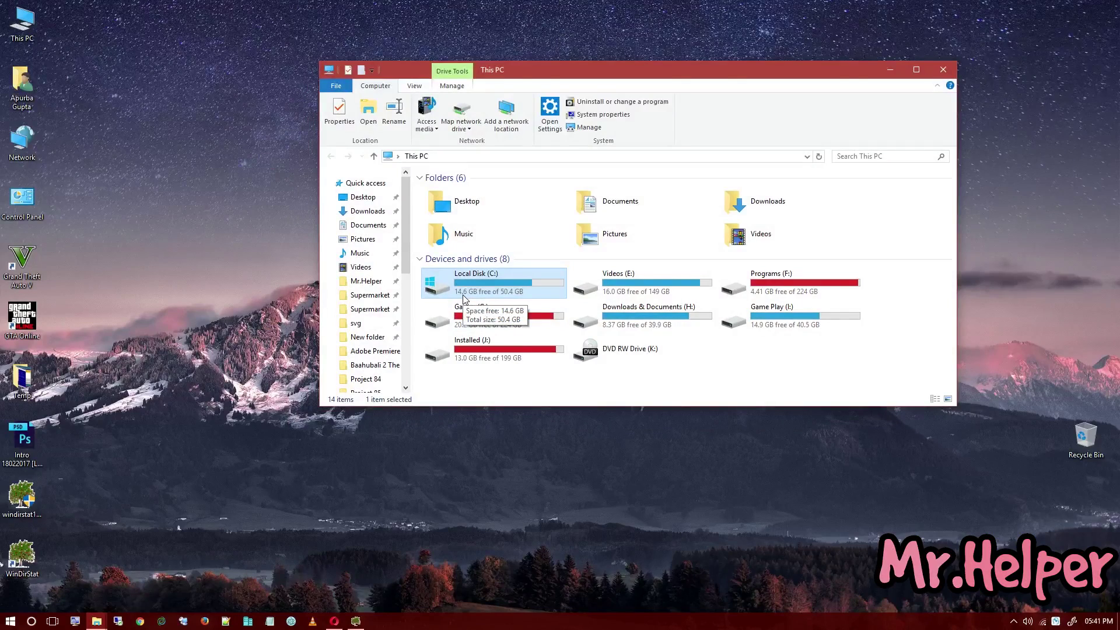
double_click(27, 430)
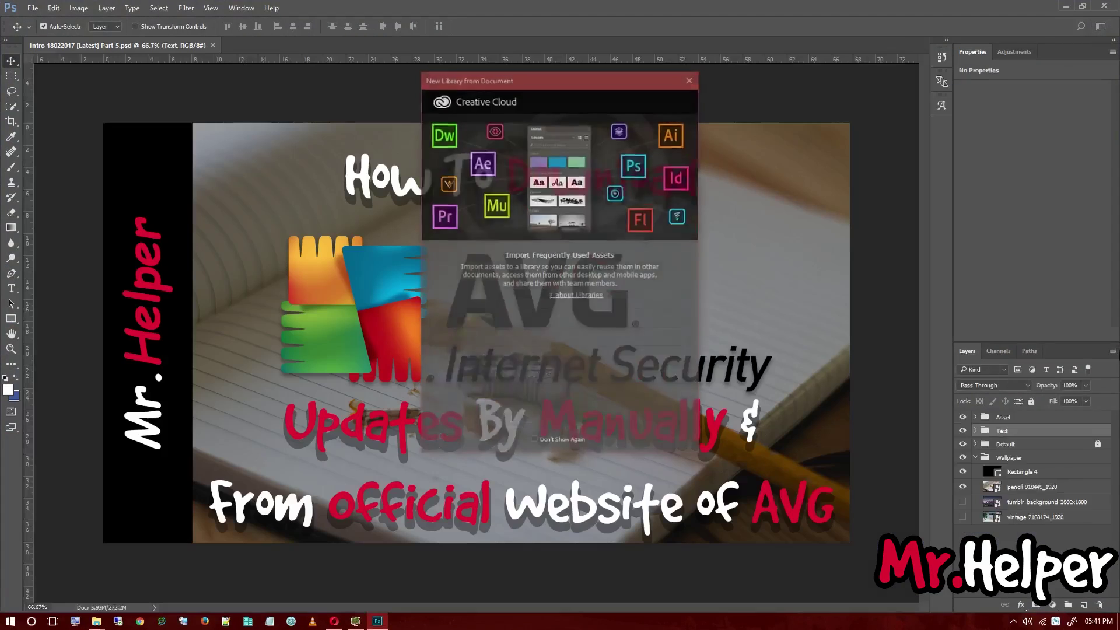
Dismiss the New Library from Document prompt over the Intro PSD
left_click(695, 82)
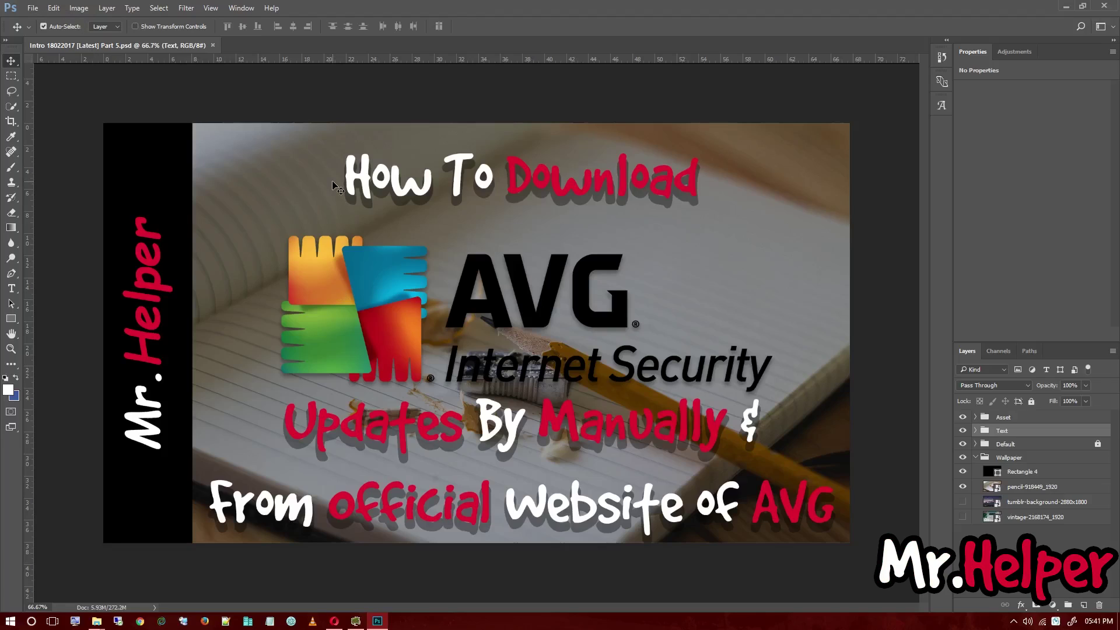
Minimize Photoshop and close the This PC window, now showing C: with 14.6 GB free
left_click(1065, 6)
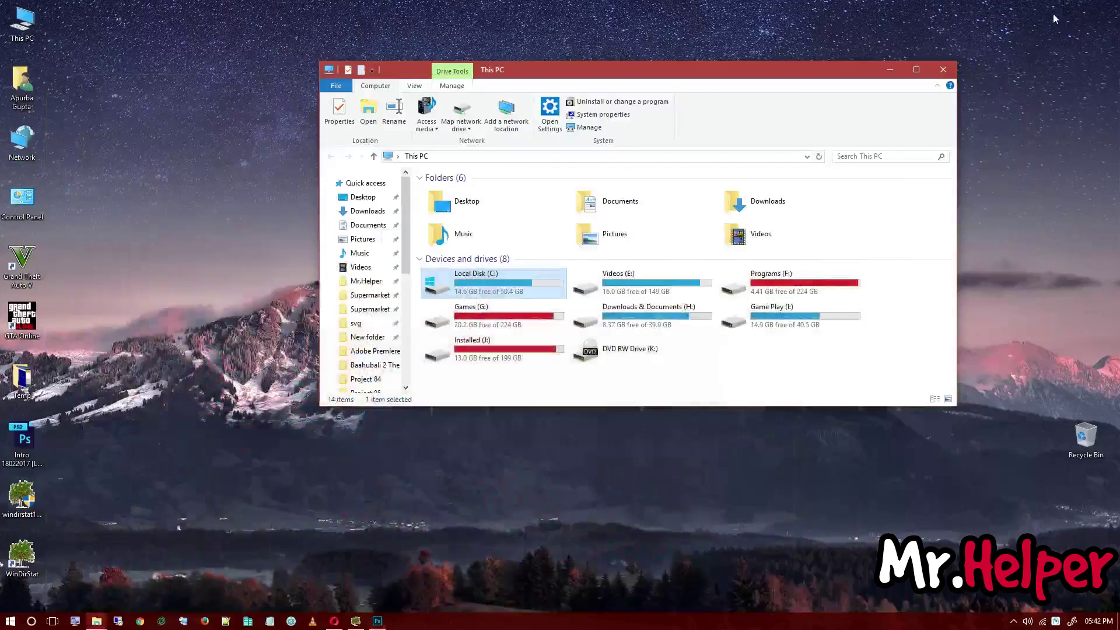
left_click(940, 67)
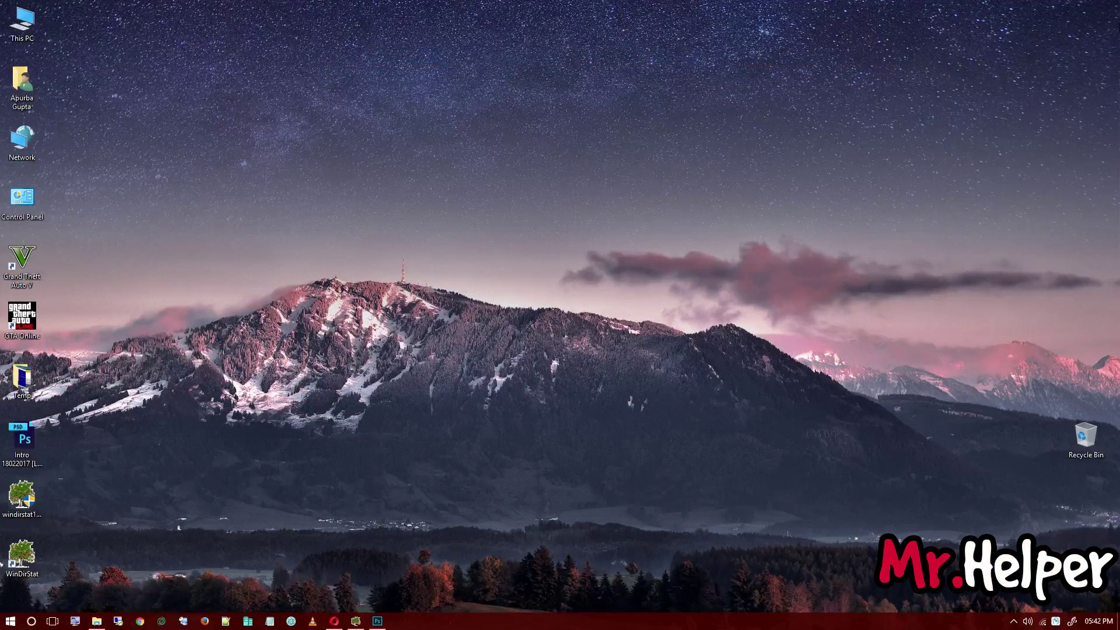